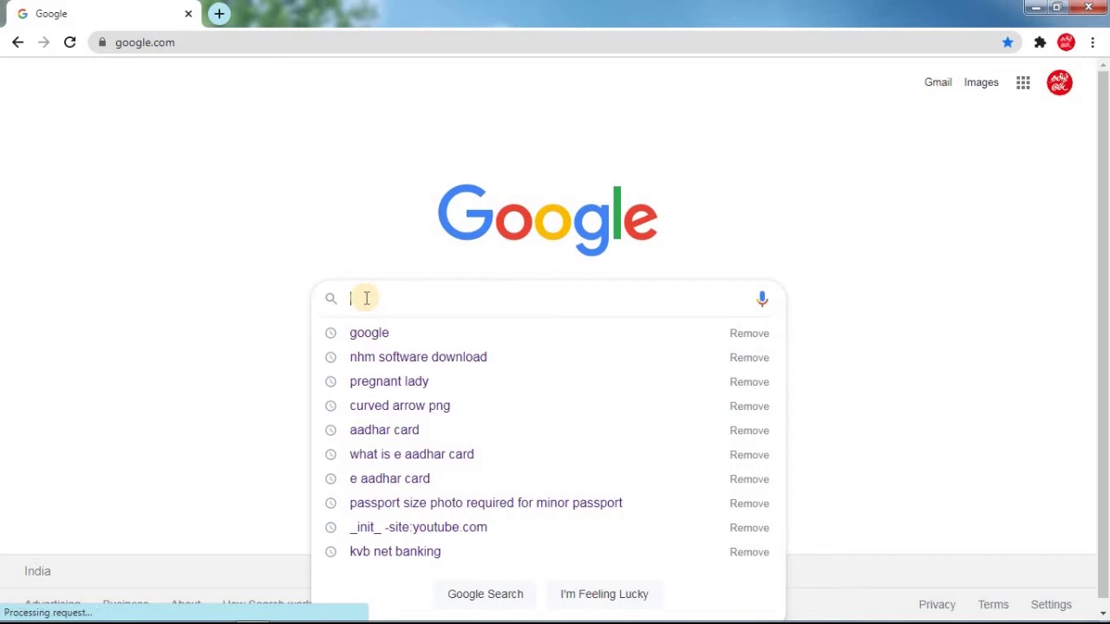
- Type the Tamil greeting வணக்கம் phonetically into the Google search box so Tamil suggestions appear
text(வ்)
key(BackSpace)
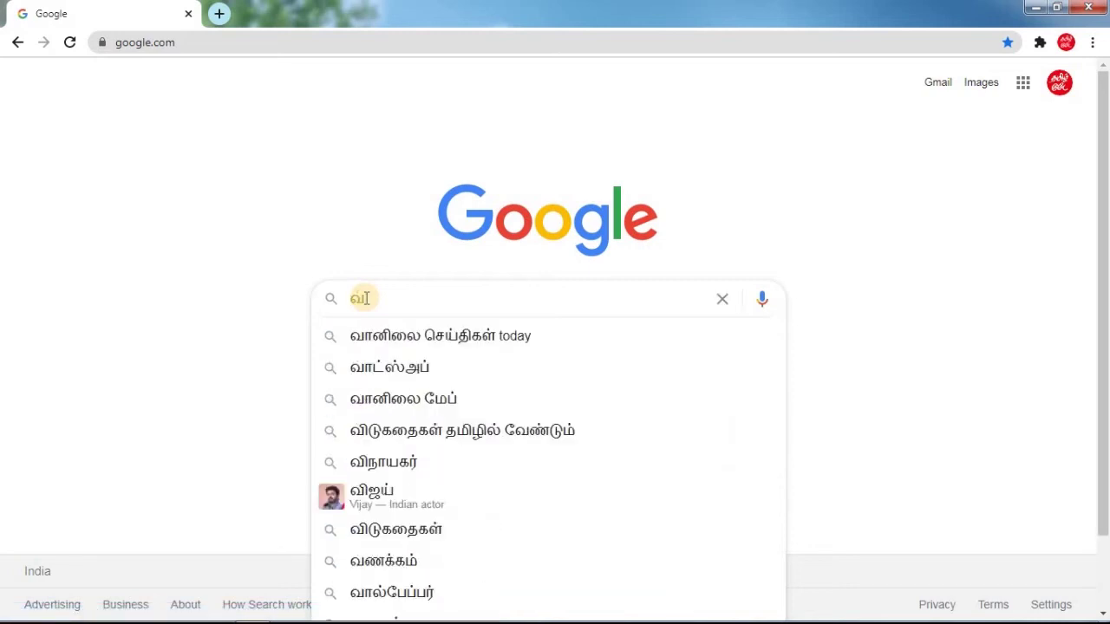
text(ணக்க)
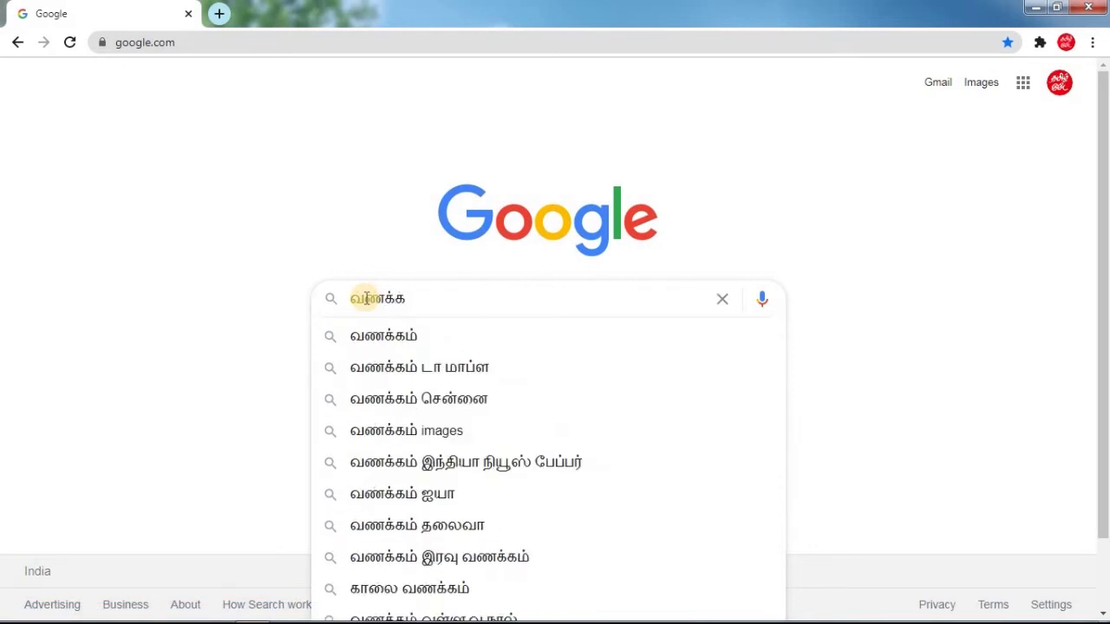
text(ம் நண்)
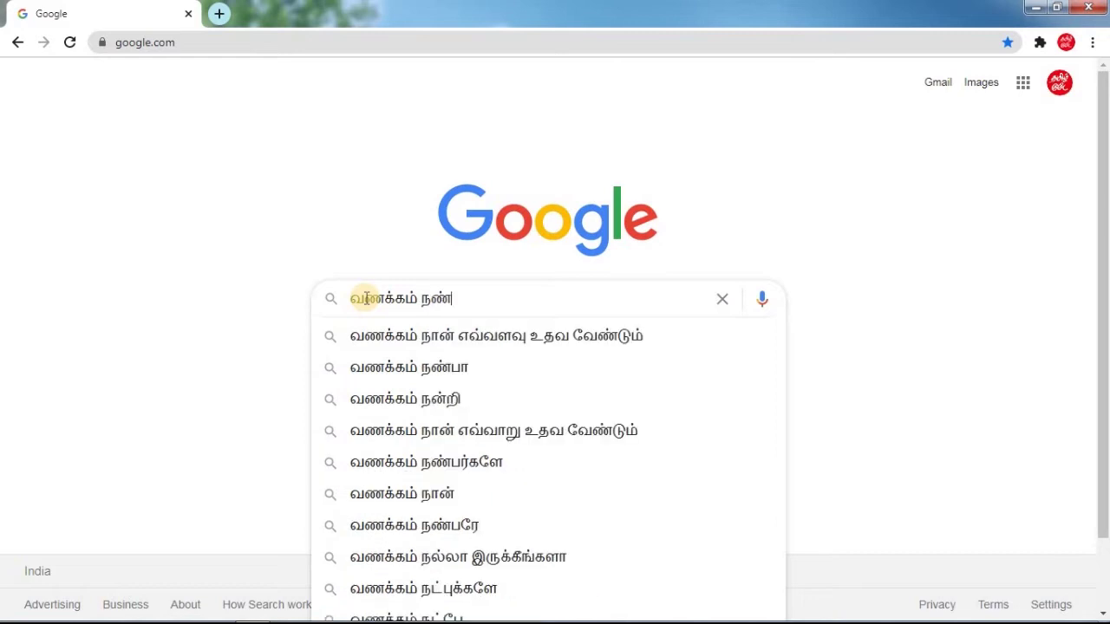
text(பர்)
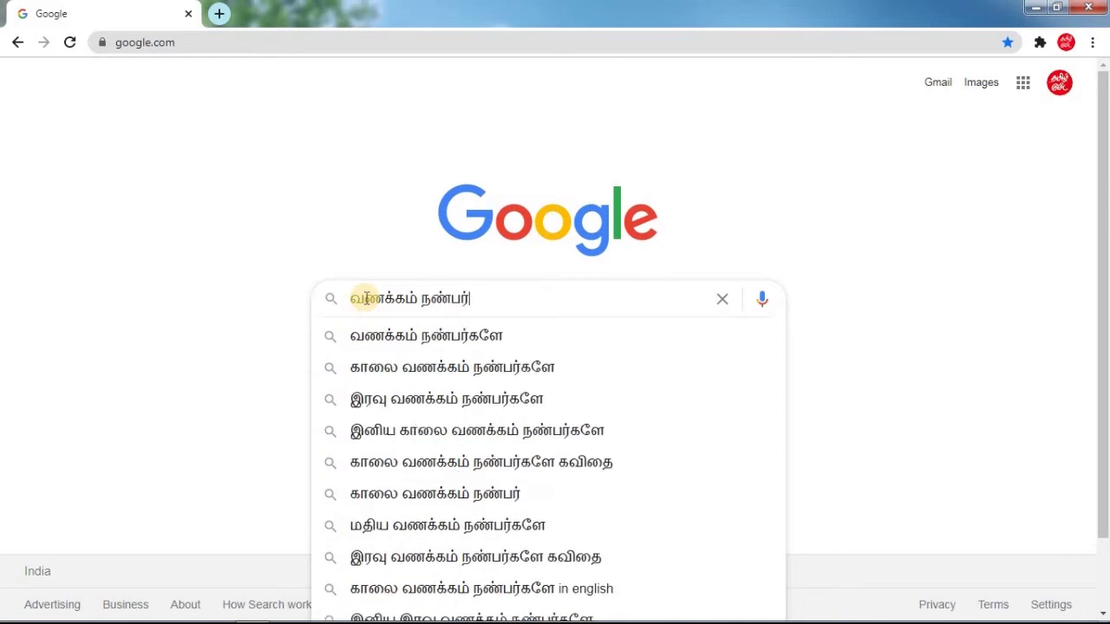
text(களே)
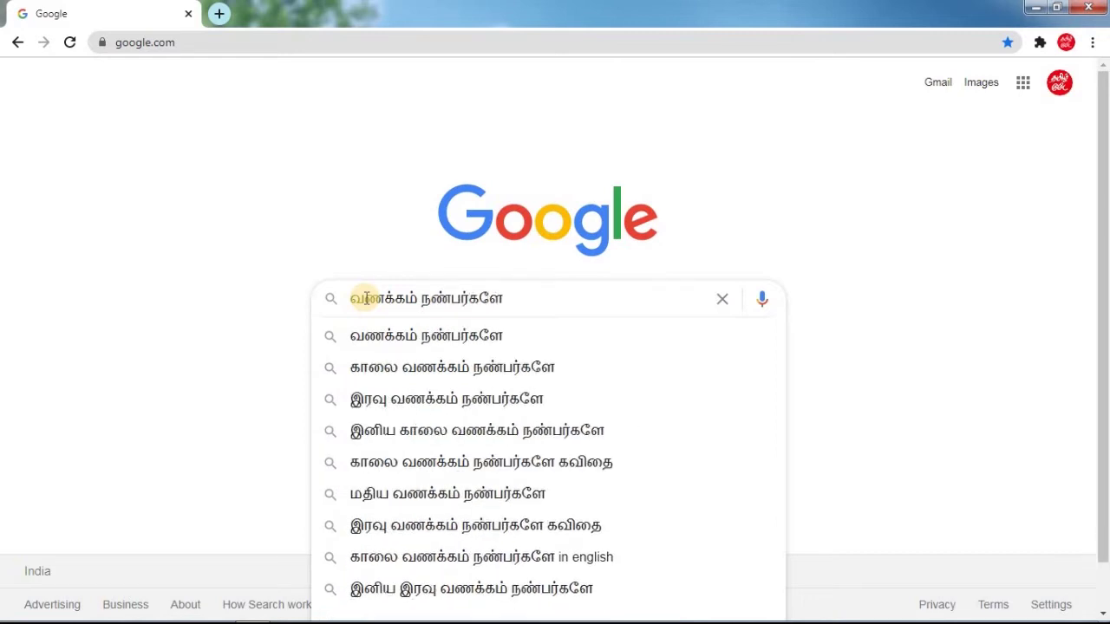
text( இன்னிக்கு)
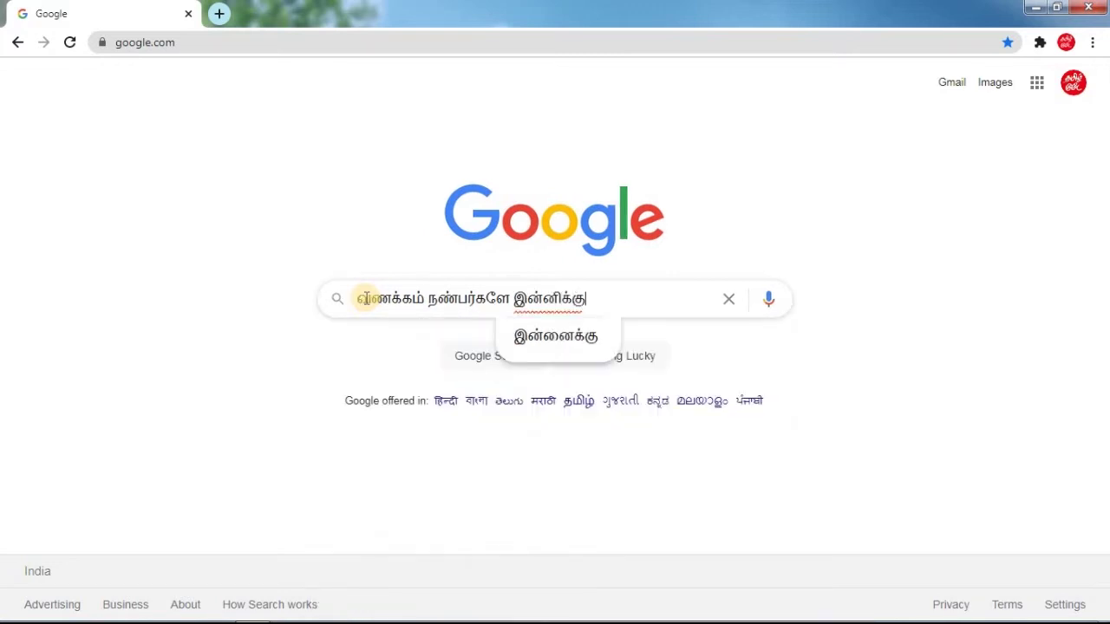
text( க்)
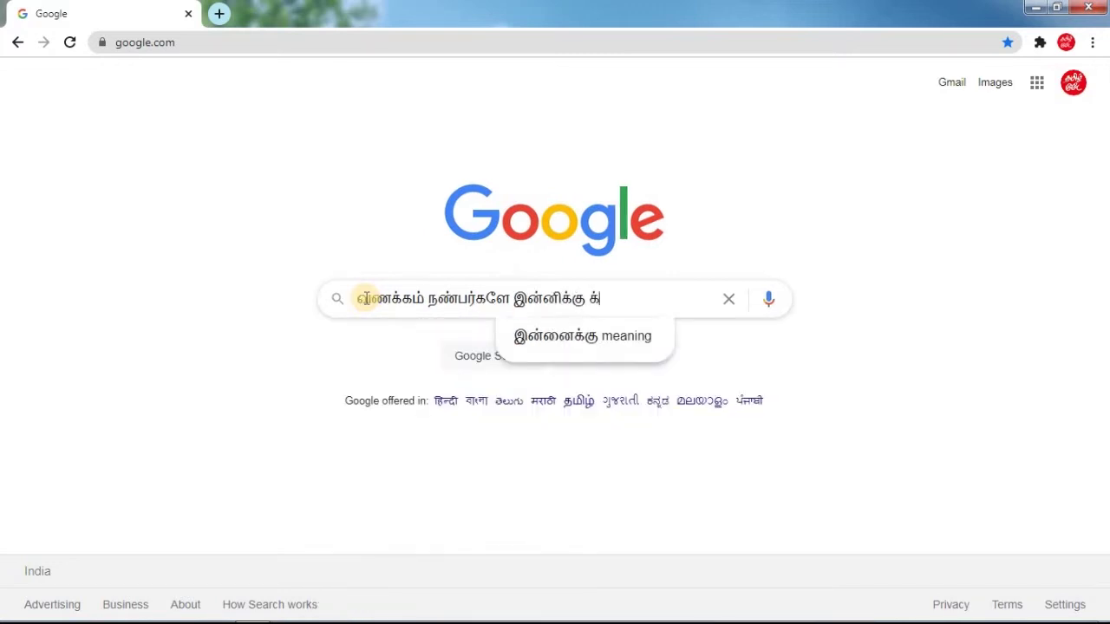
text(ுர்ர்)
text(ோ)
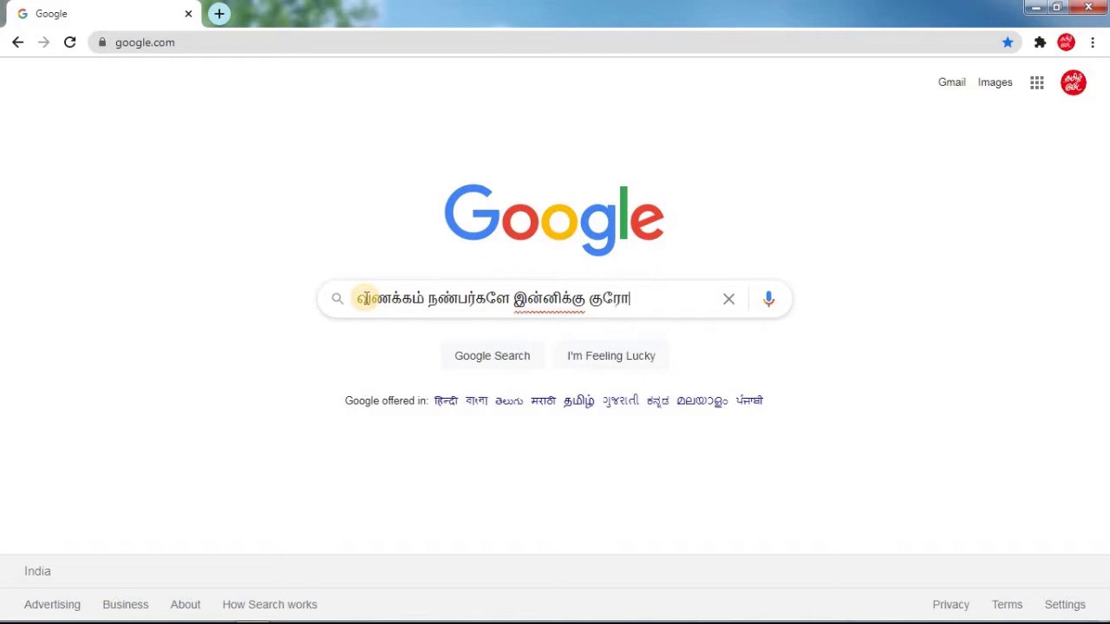
text( ல)
text(ட்)
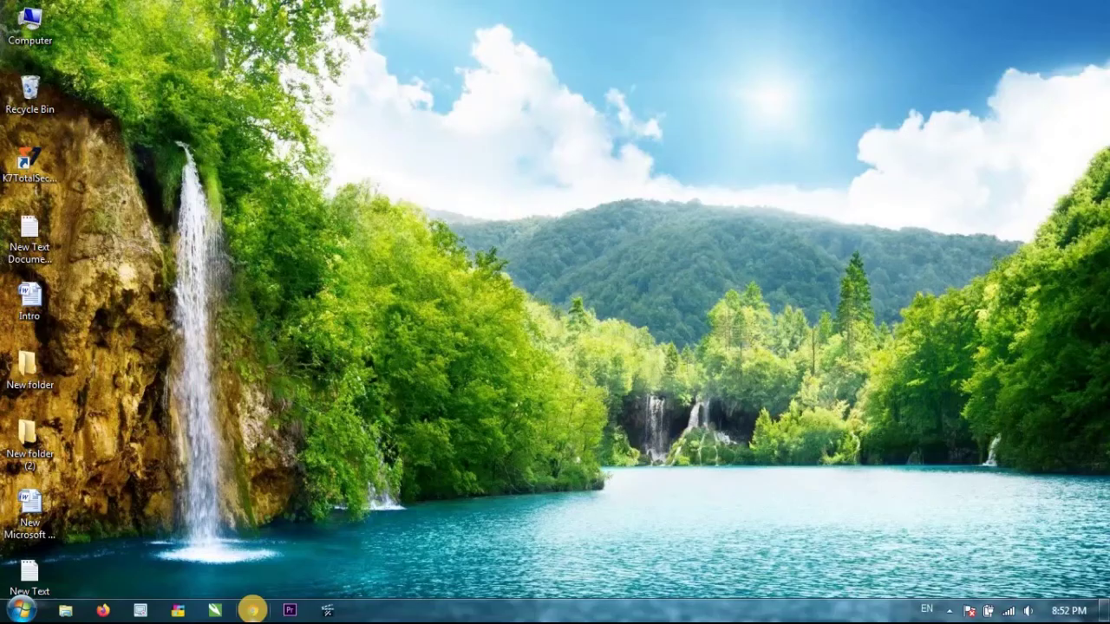
- Search 'nhm software download' in a maximized Chrome and download NHM Writer 2.9 from freedownloadscenter
click(252, 610)
click(785, 18)
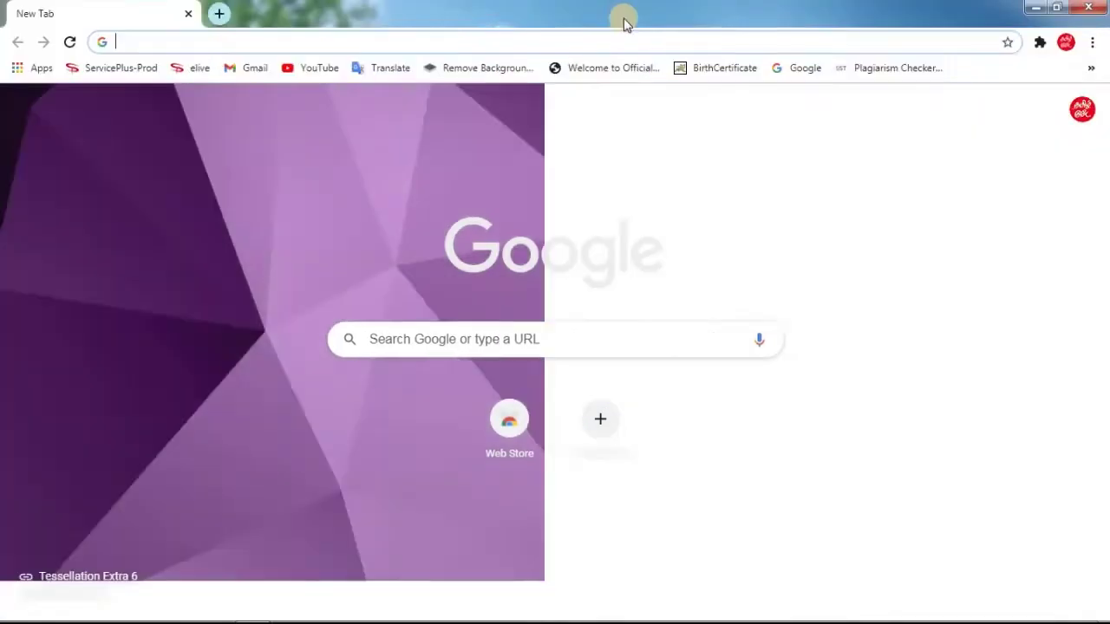
click(433, 339)
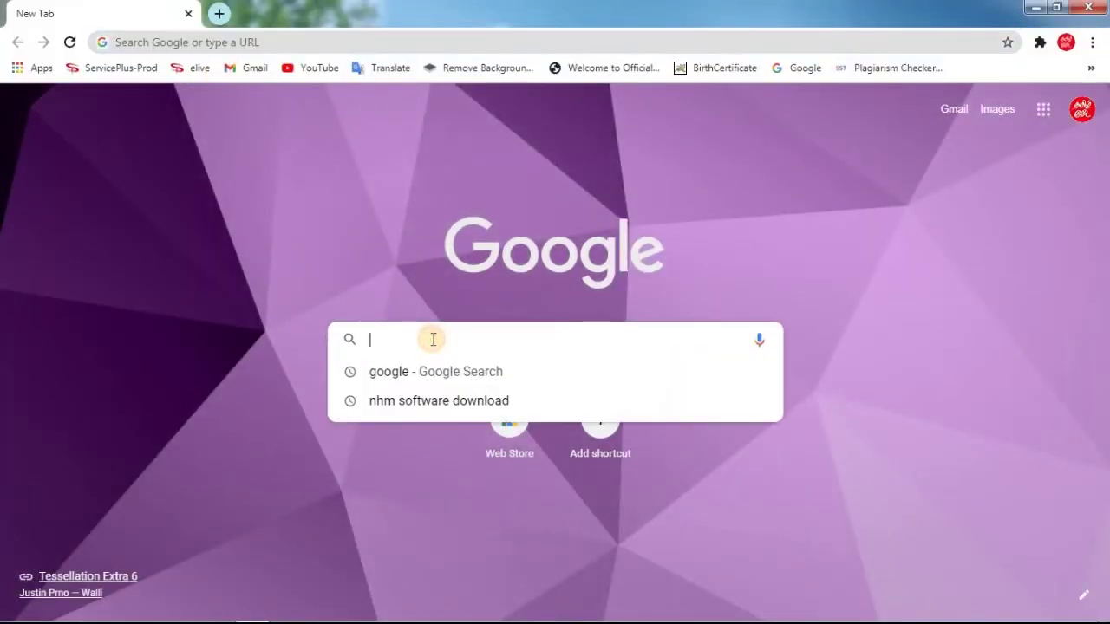
text(nhm)
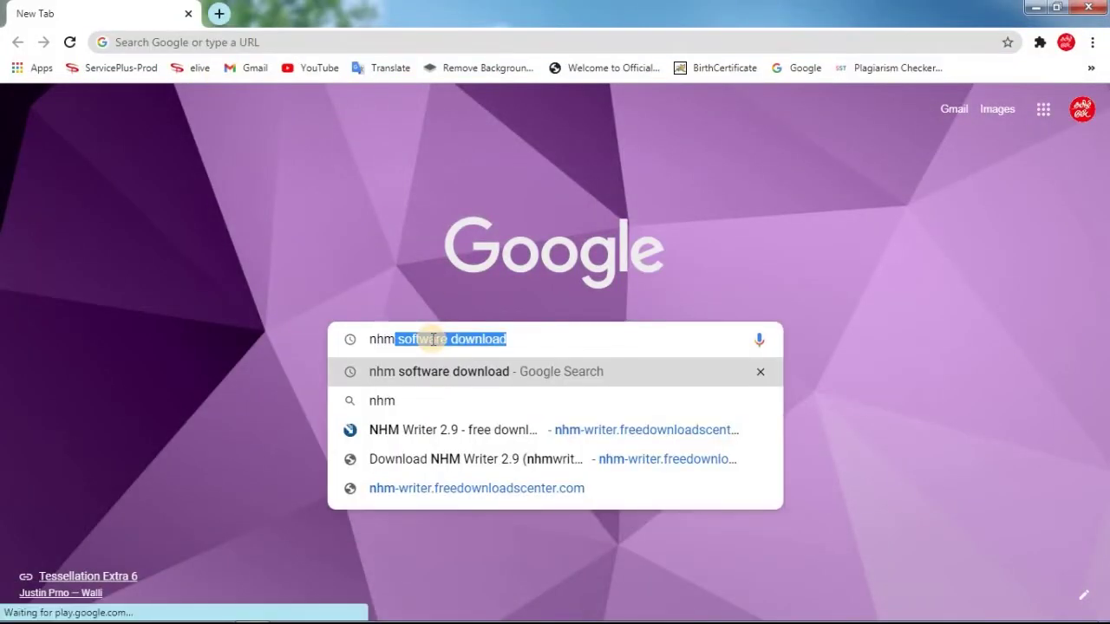
click(462, 375)
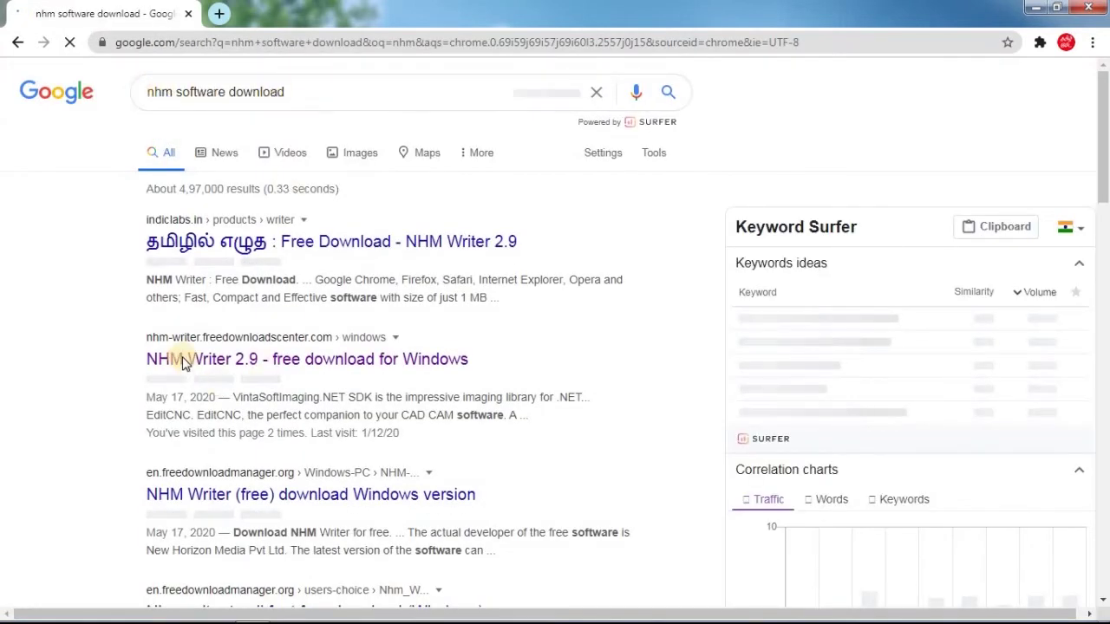
click(328, 361)
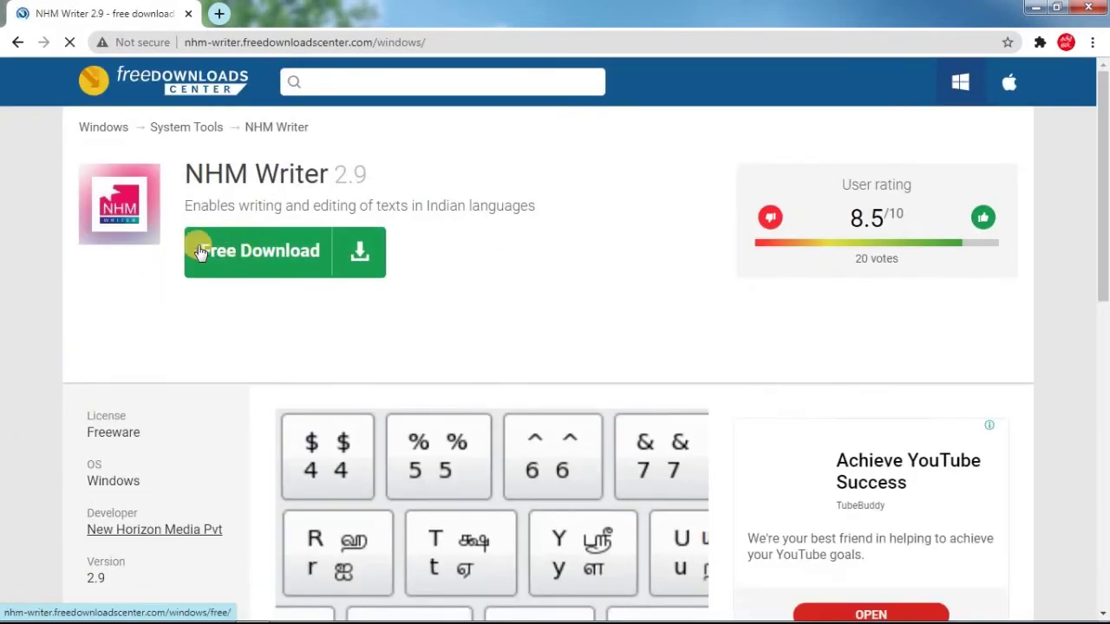
click(269, 251)
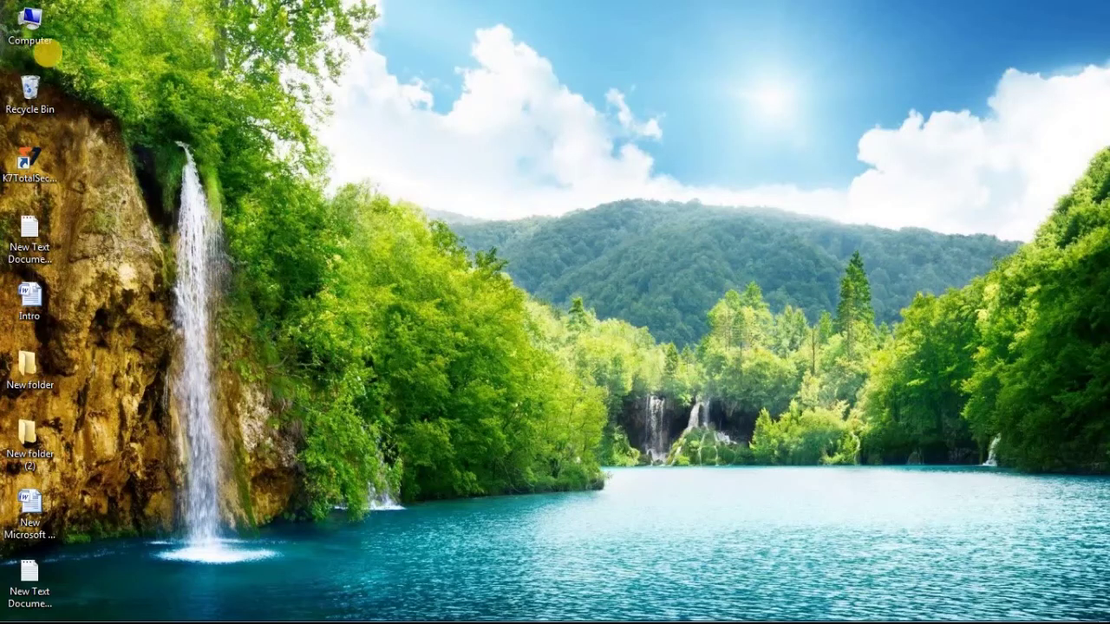
- Open Downloads from a maximized Computer window and run nhmwritersetup2902 as administrator
double_click(34, 31)
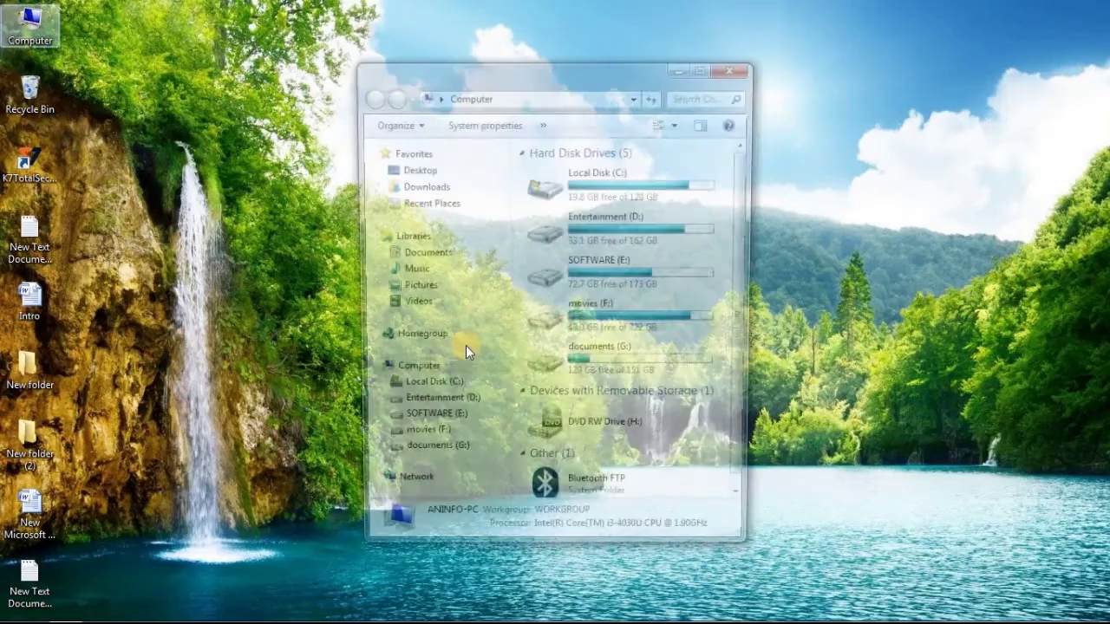
click(705, 70)
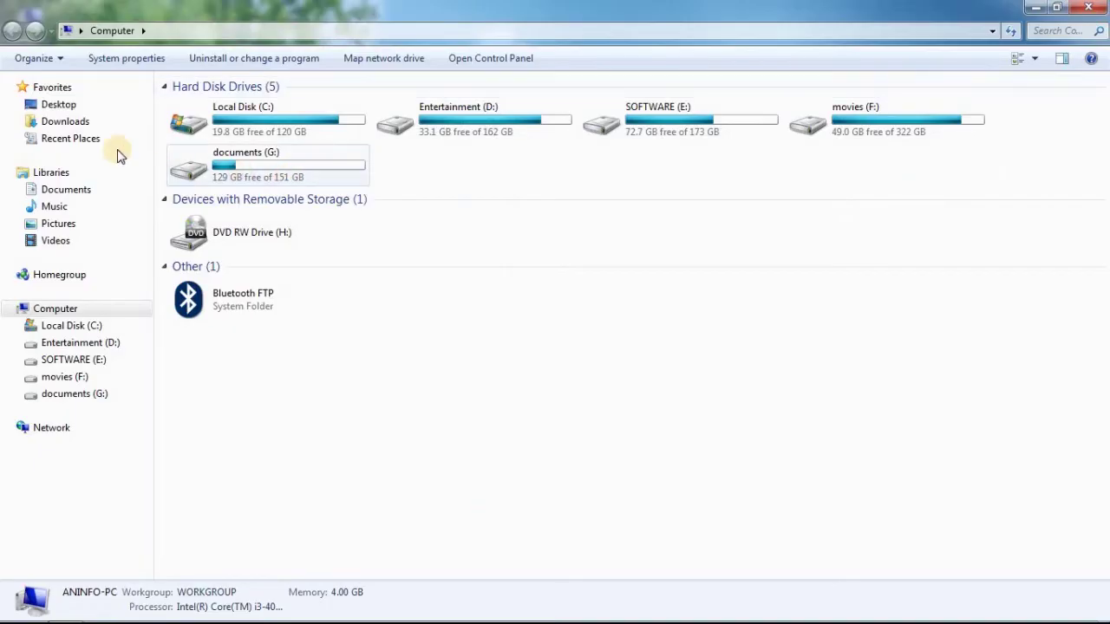
click(78, 124)
click(208, 135)
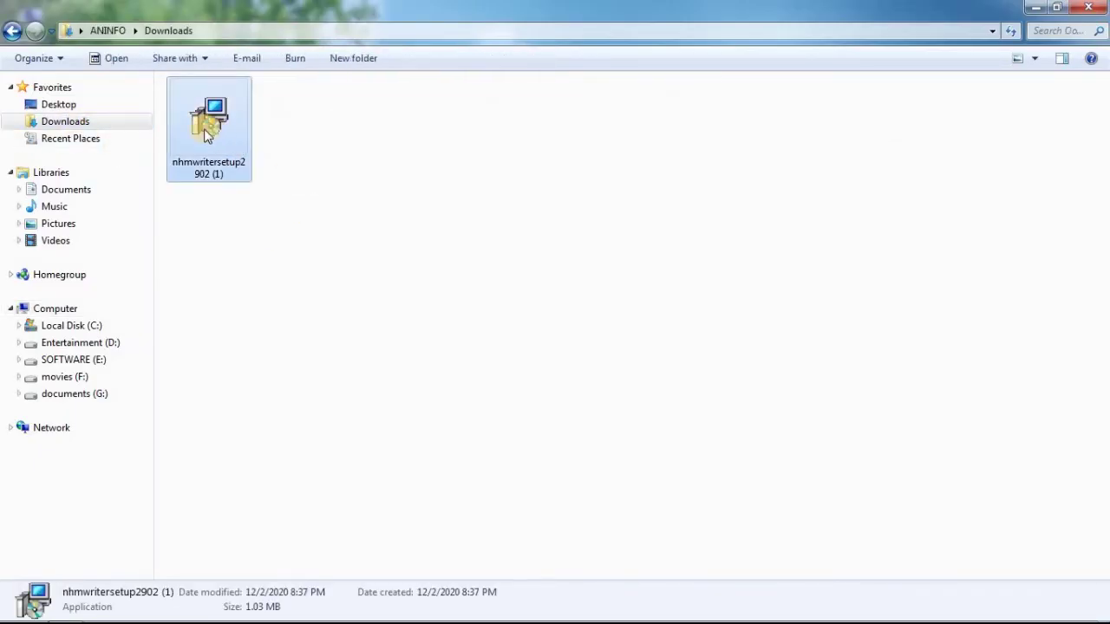
right_click(206, 135)
click(276, 181)
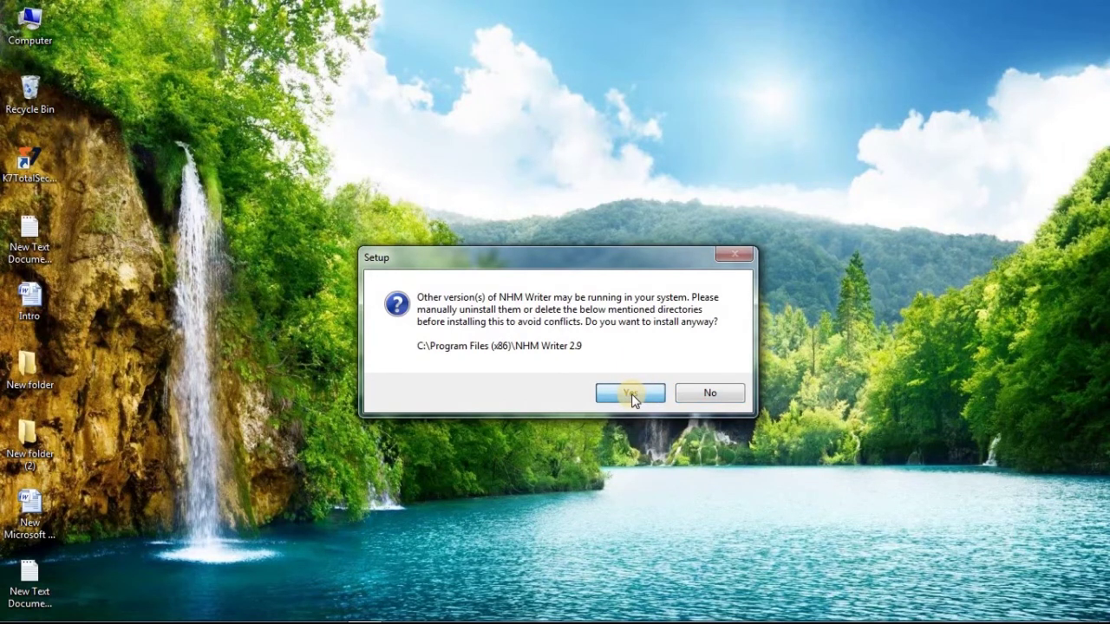
- Accept the conflict warning and licence, and keep the default existing install folder
click(631, 394)
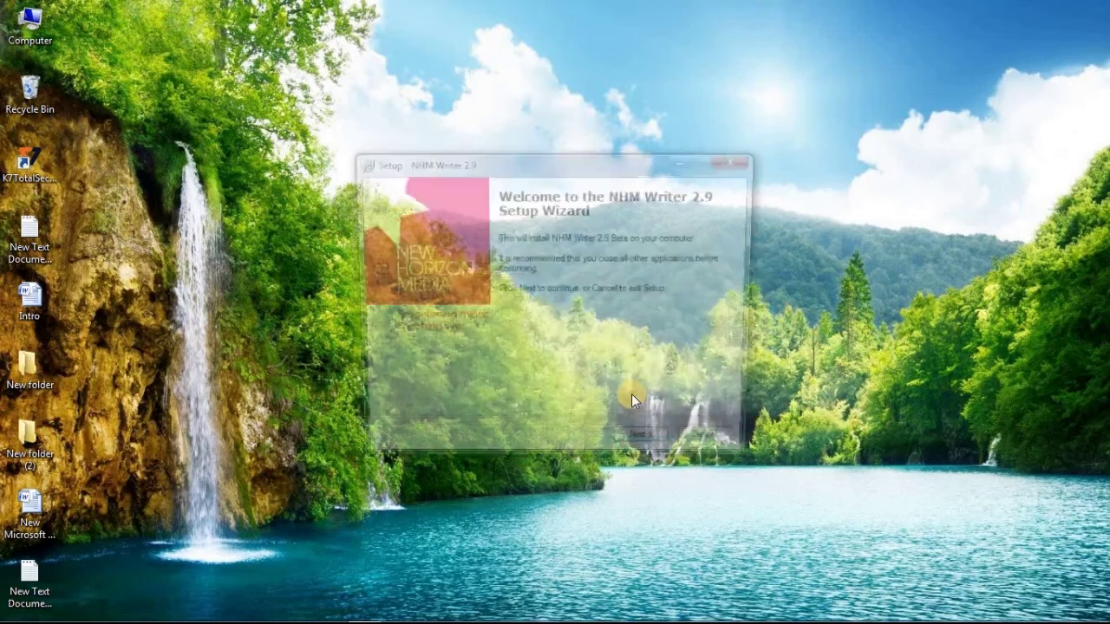
click(644, 450)
click(441, 398)
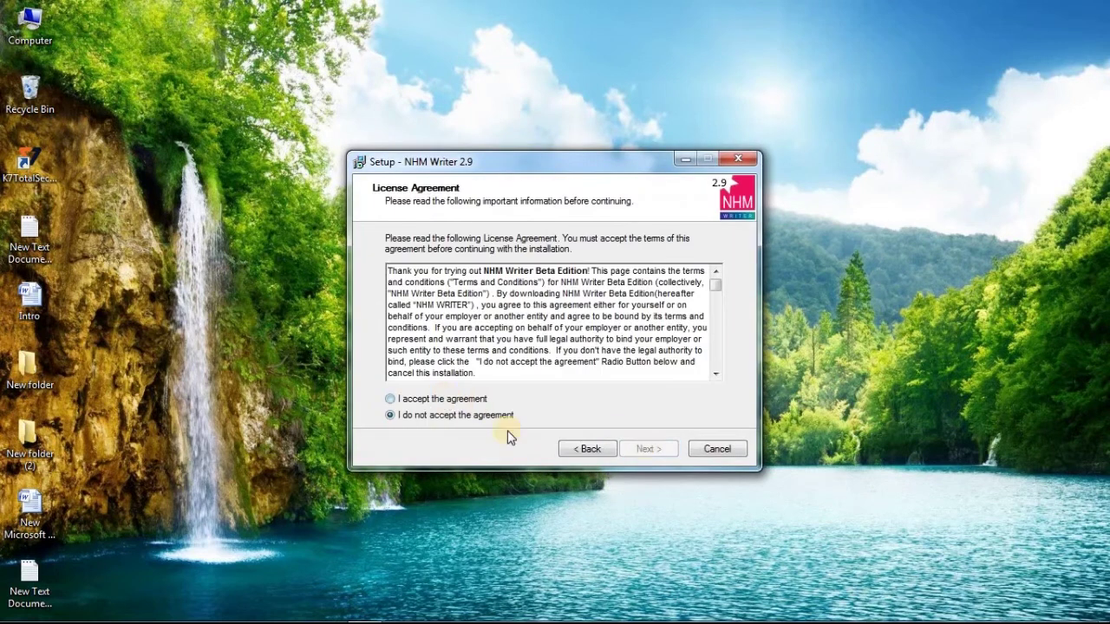
click(652, 450)
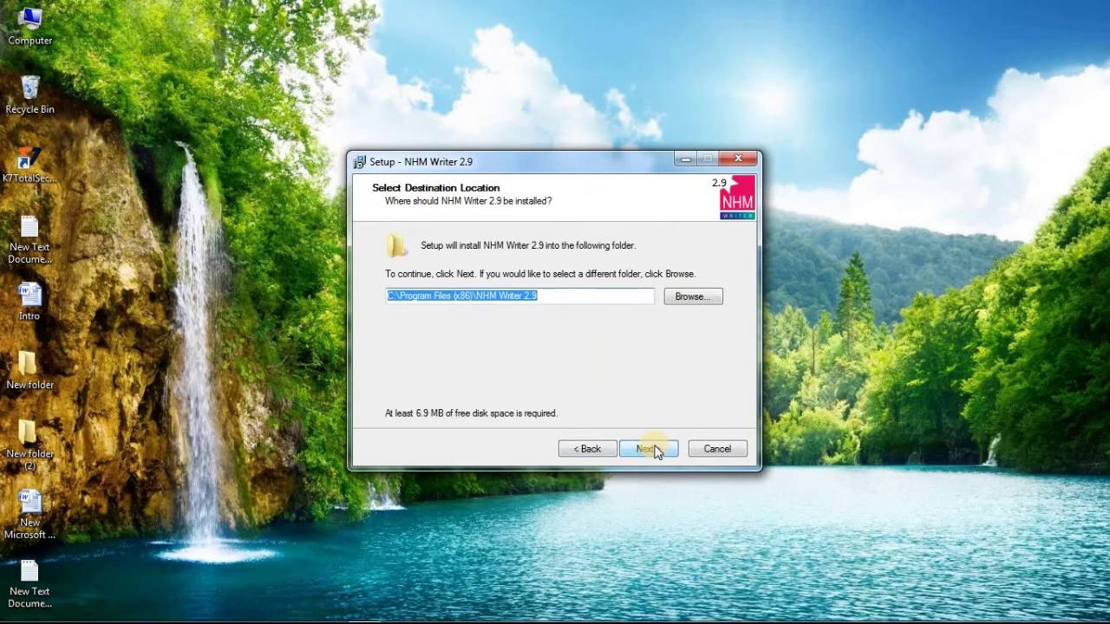
click(656, 450)
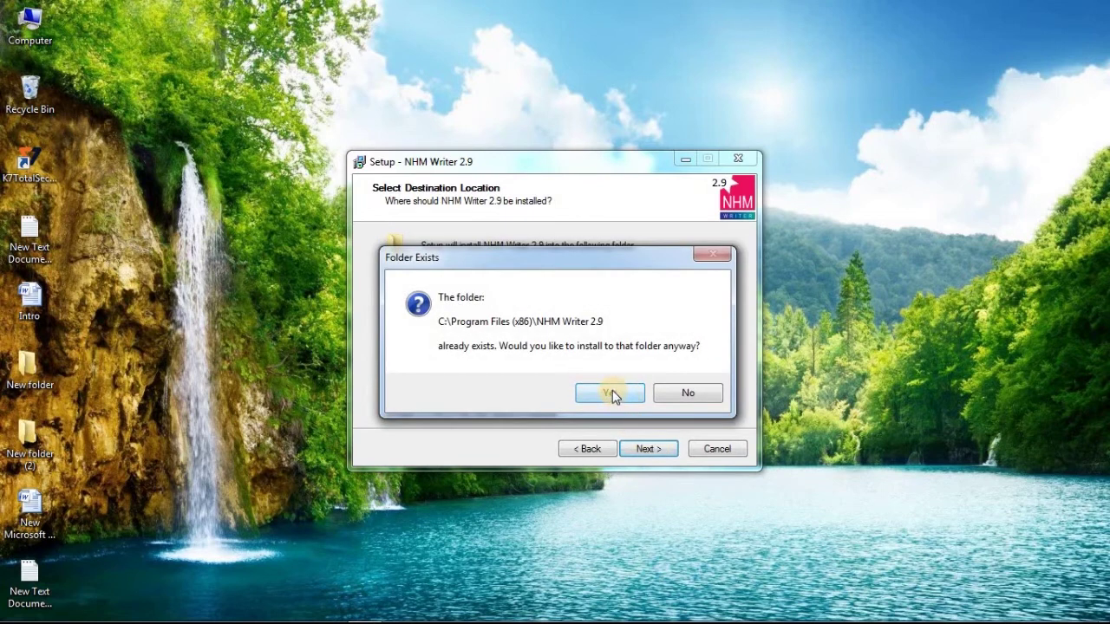
click(610, 395)
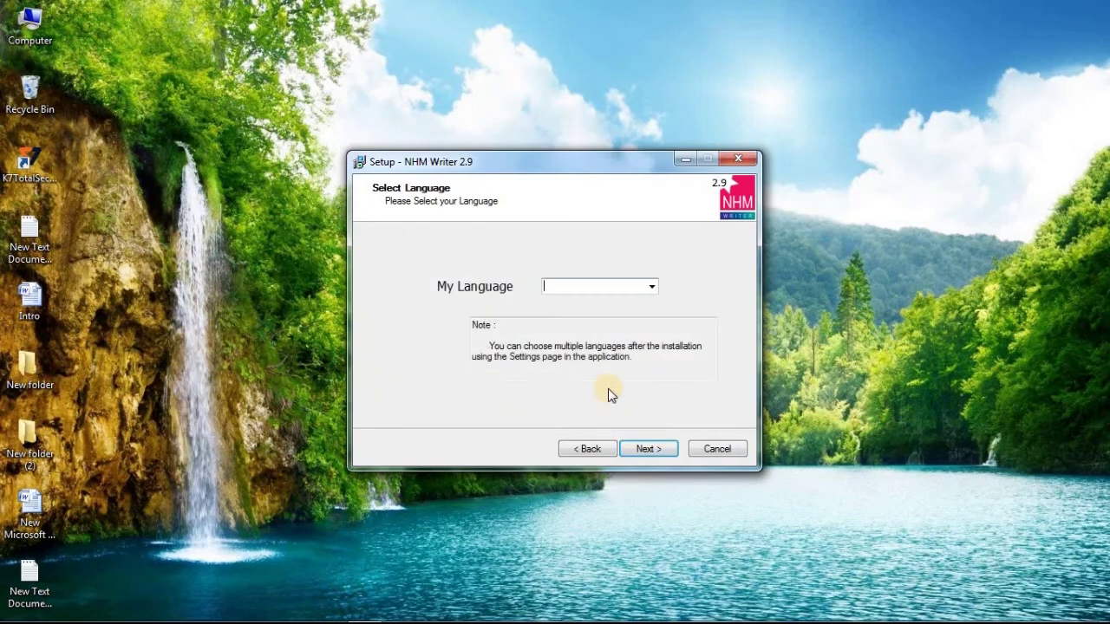
- Choose Tamil as the language, keep the default shortcut folder, install, and finish the wizard
click(651, 288)
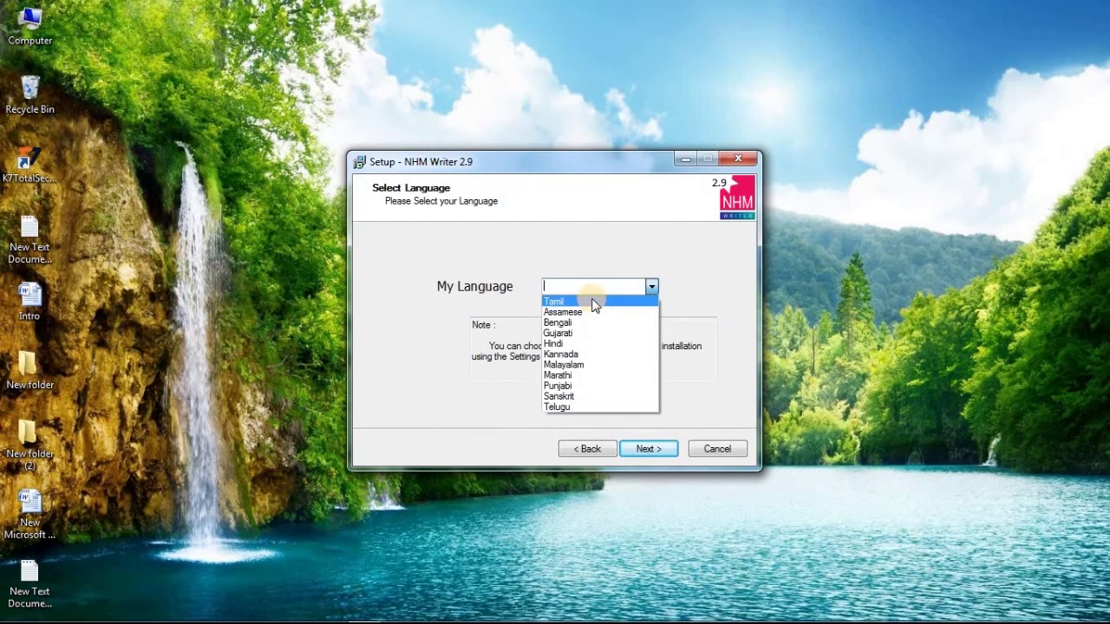
click(593, 298)
click(657, 450)
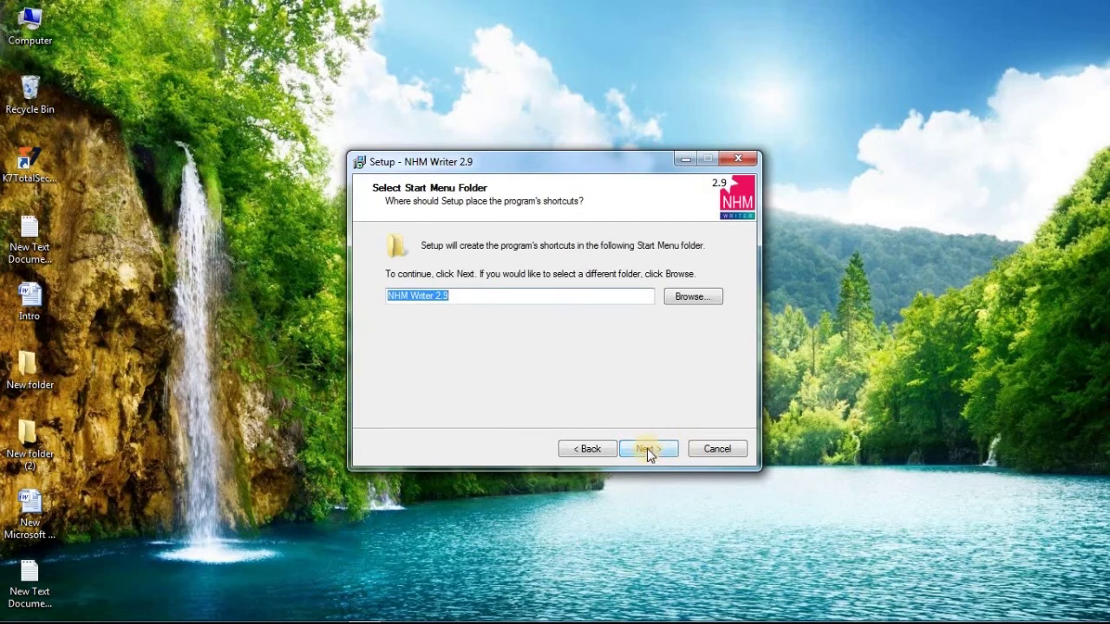
click(648, 450)
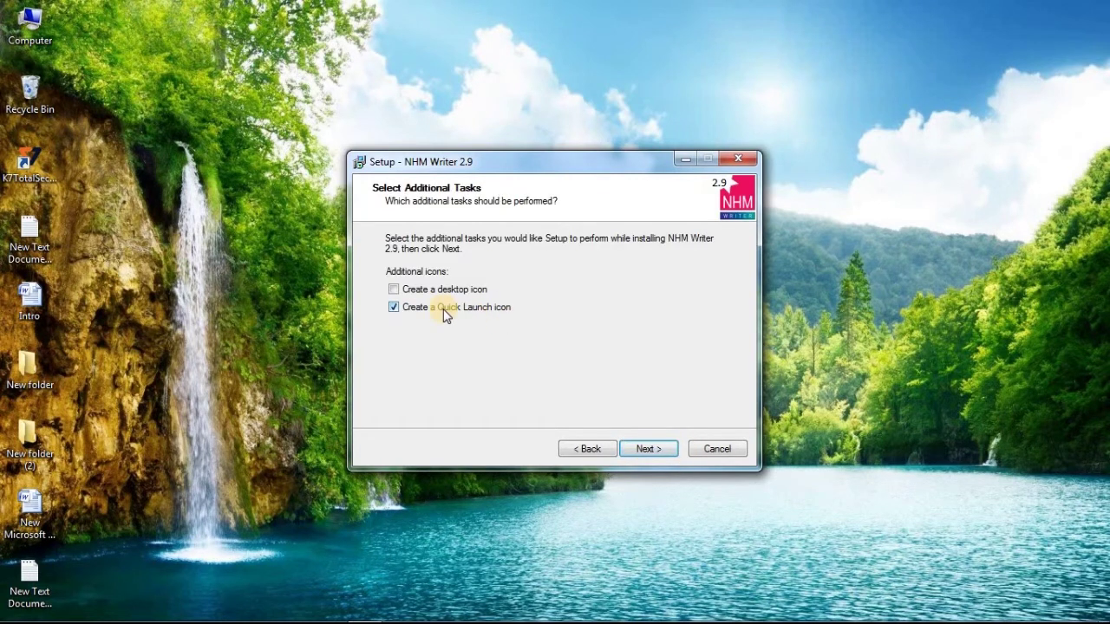
click(646, 450)
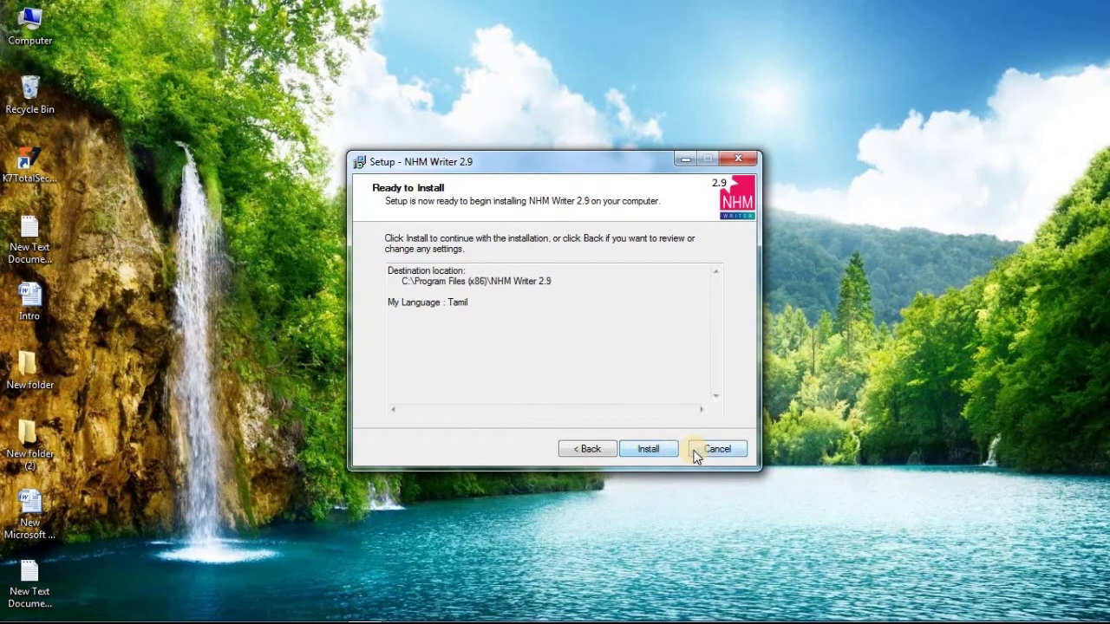
key(Return)
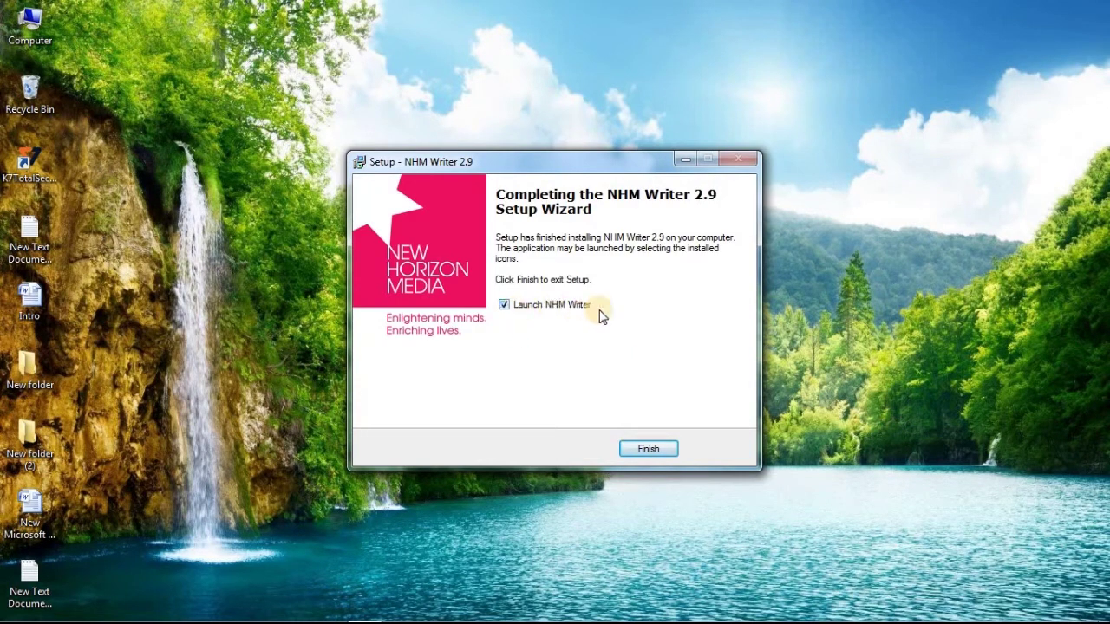
click(646, 448)
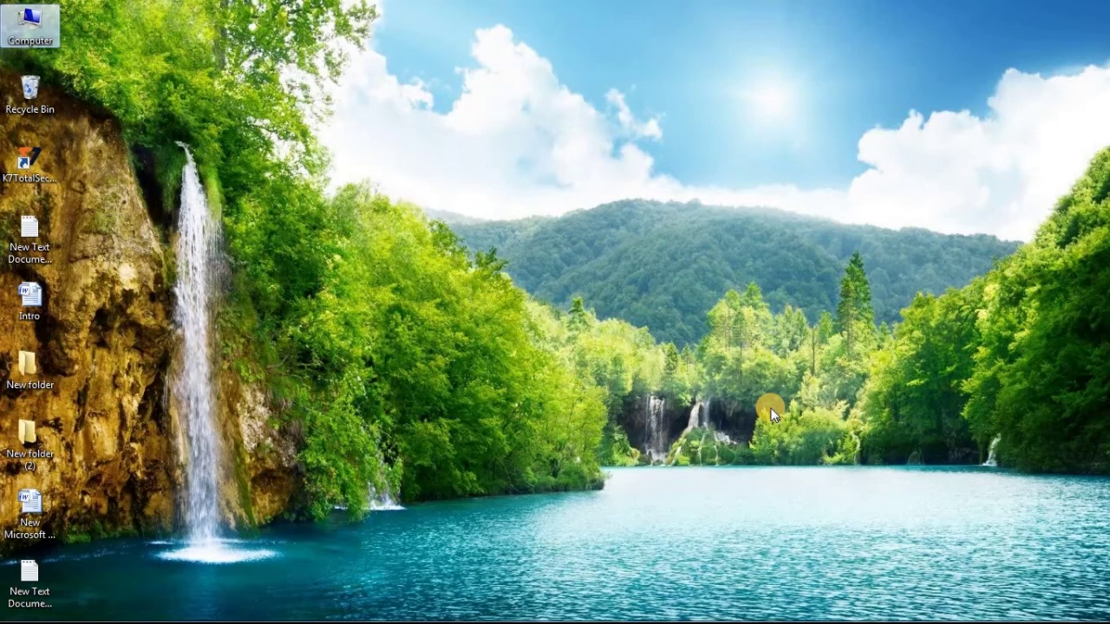
mouse_move(47, 618)
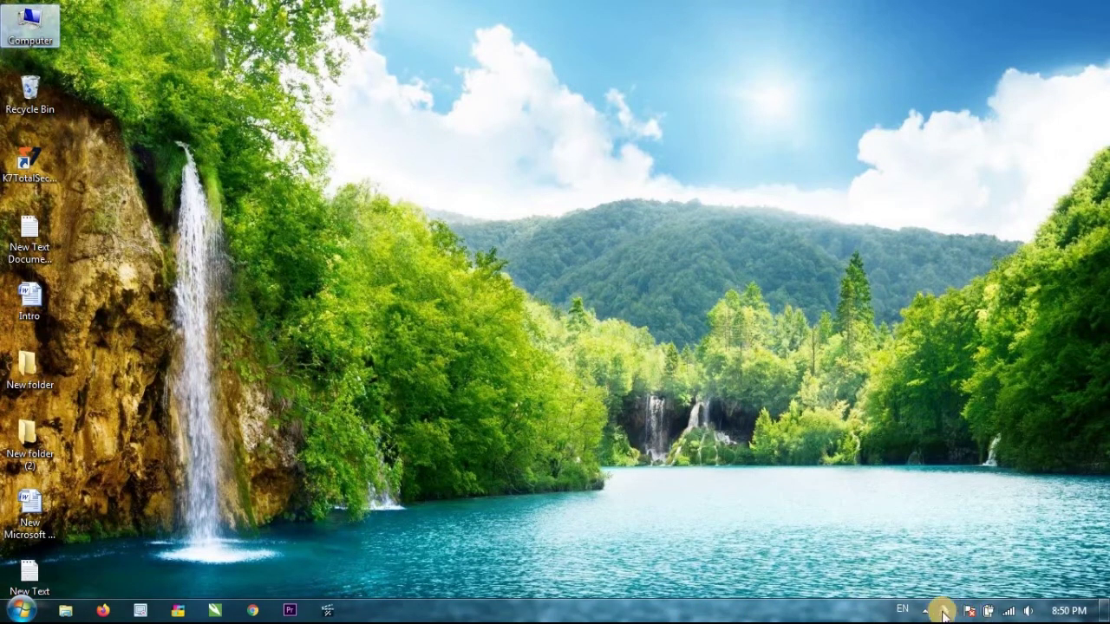
click(942, 612)
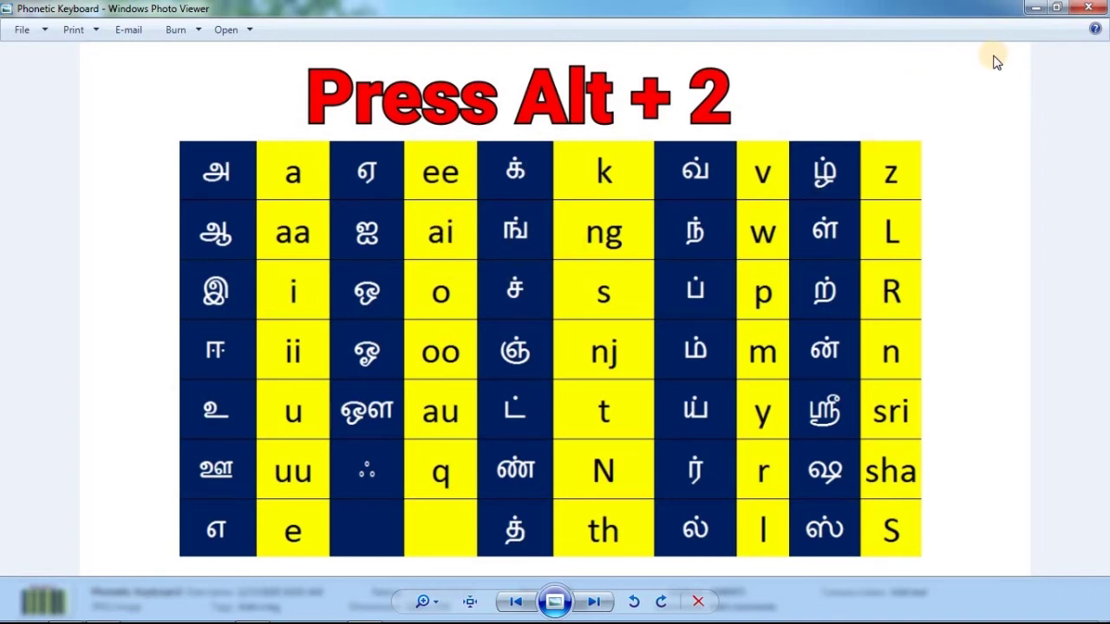
click(1098, 11)
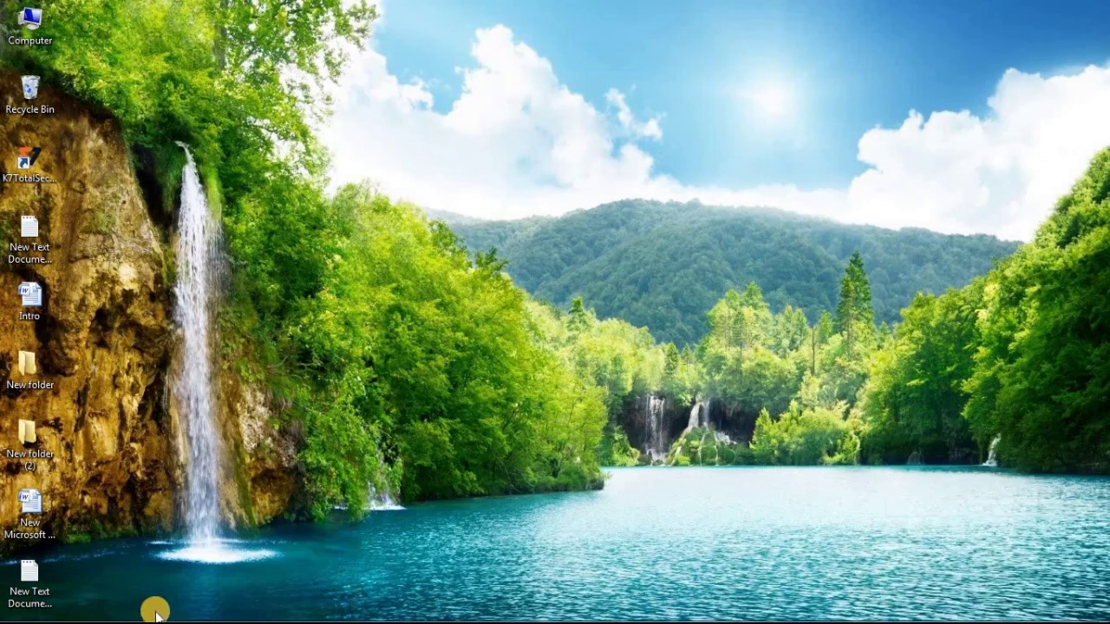
- Open a new Chrome window maximized and place the cursor in the Google search box
click(251, 611)
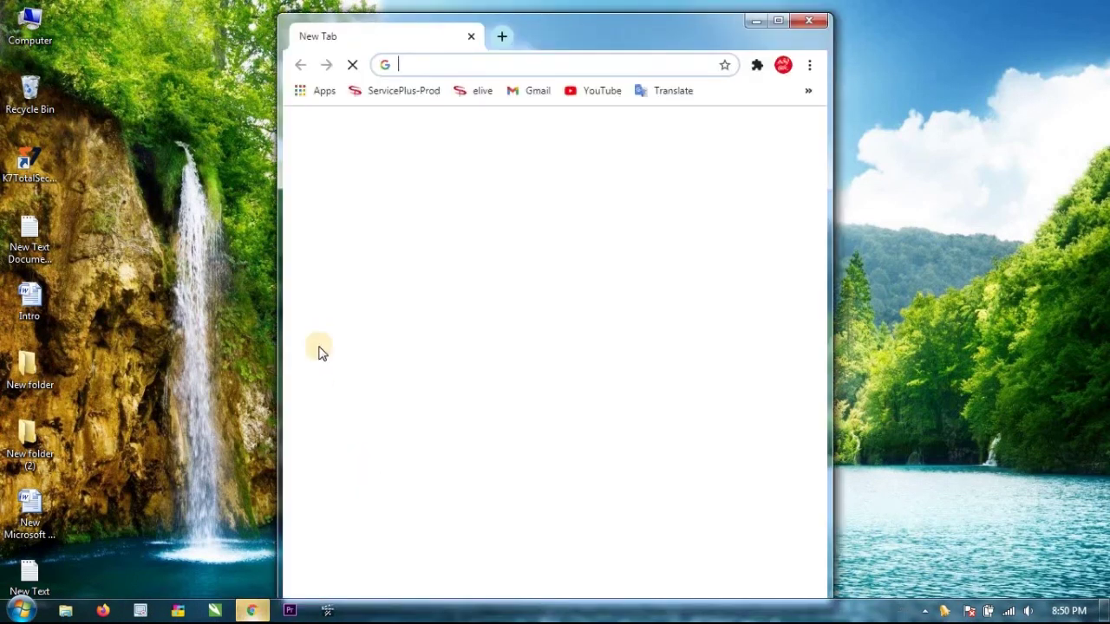
click(777, 22)
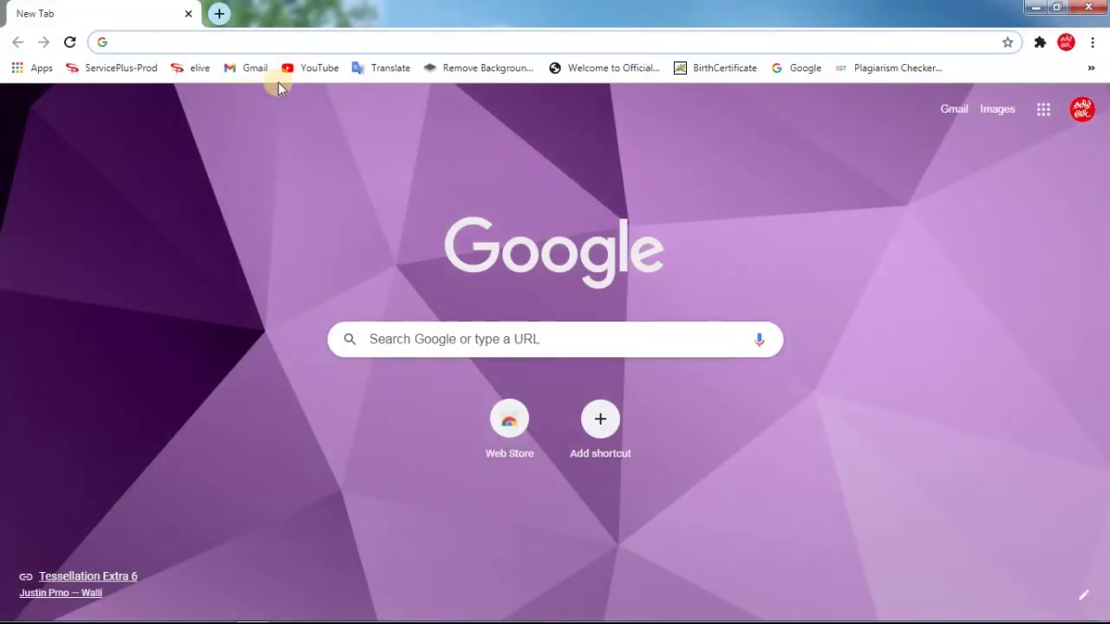
click(398, 338)
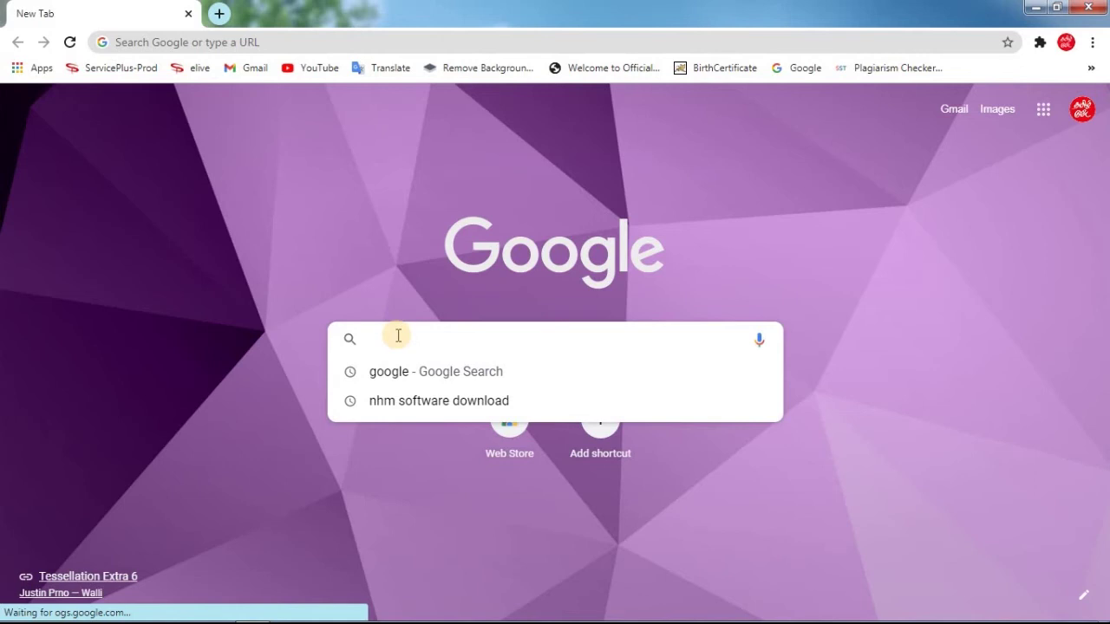
- Type a few trial Tamil அ letters in the search box, then delete them all
text(அ)
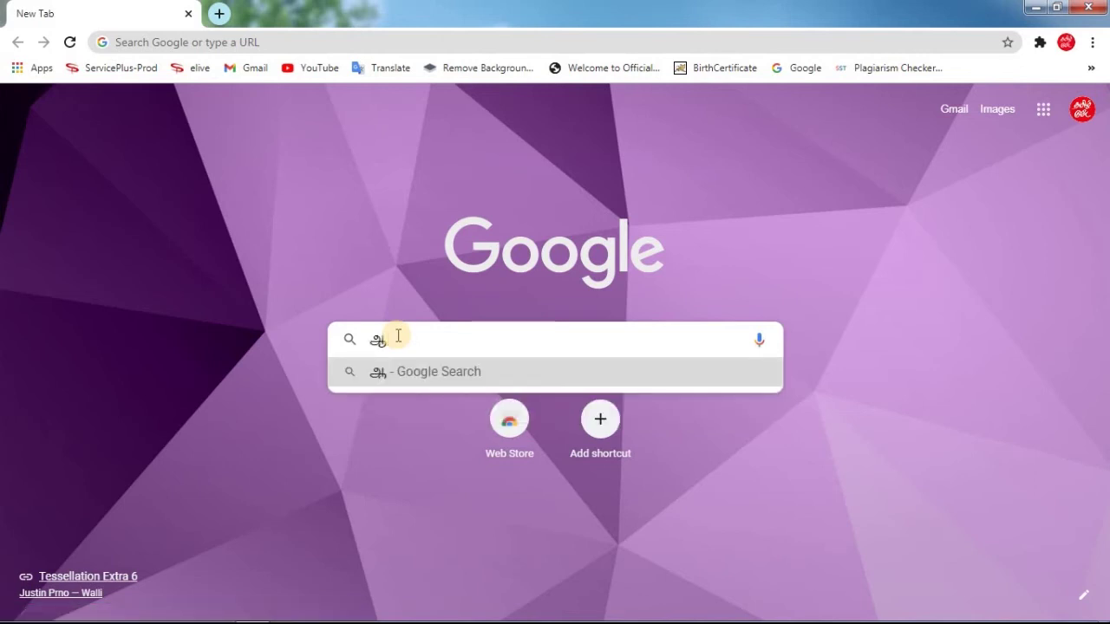
key(BackSpace)
text(அ)
text(அஅ)
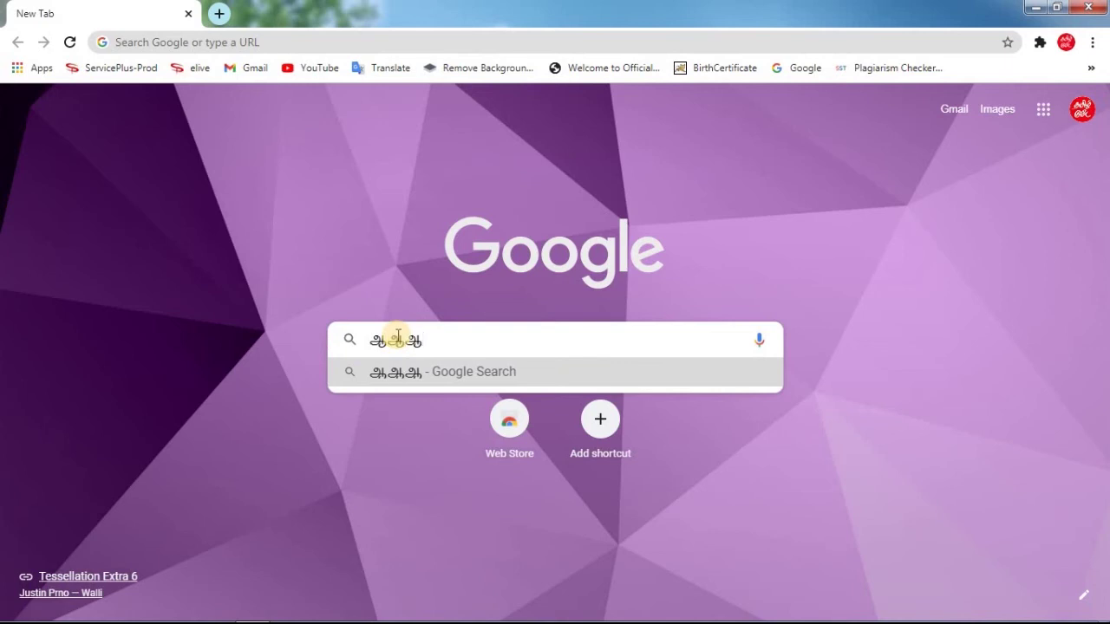
key(BackSpace)
text(அஅ)
key(BackSpace)
key(BackSpace)
key(BackSpace)
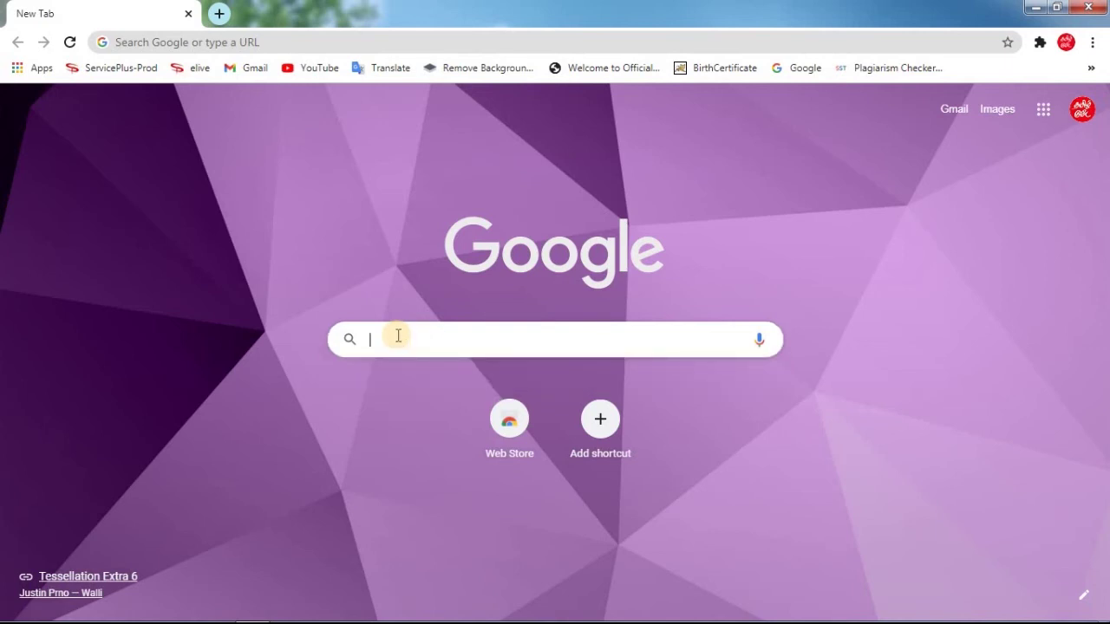
- Write வணக்கம் நண்பர்களே in the Google search box, then erase it
text(அ)
key(BackSpace)
text(வண)
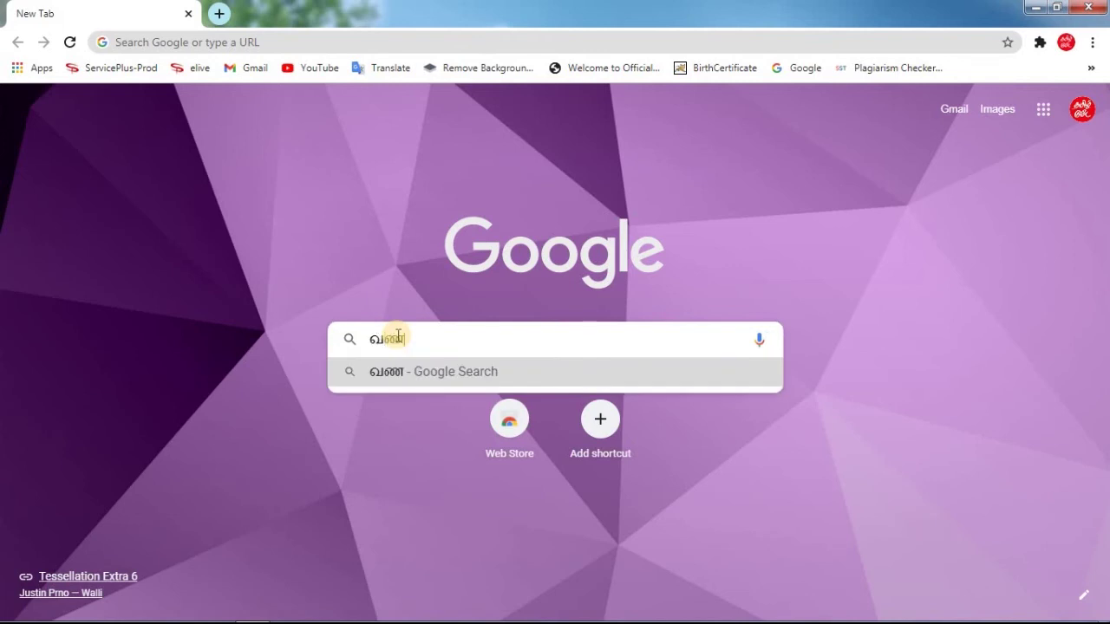
text(க்கம் )
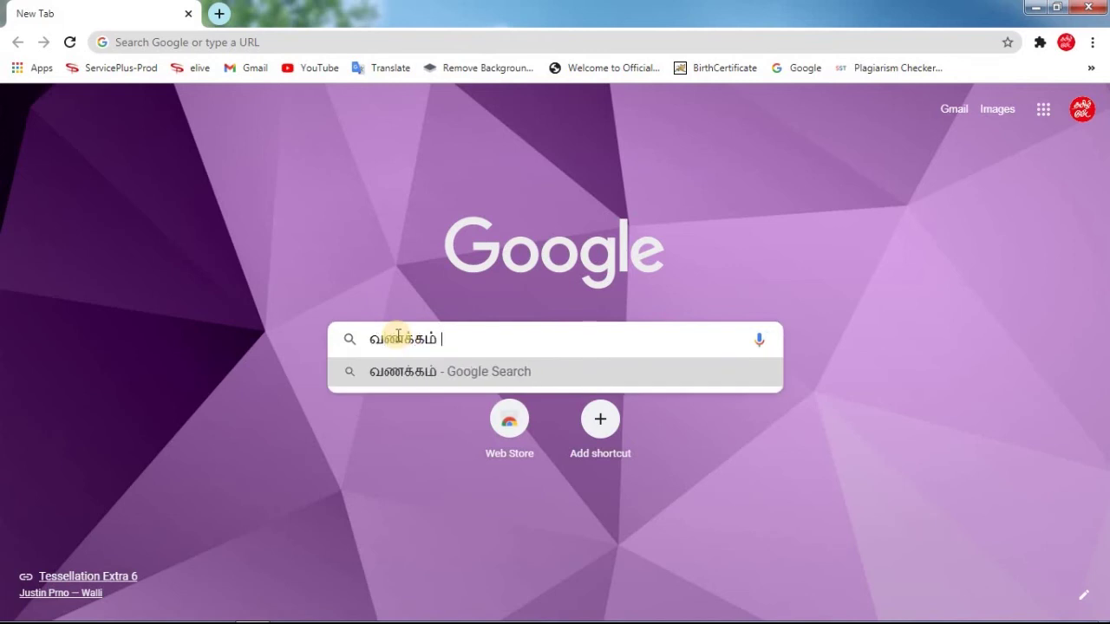
text(நண்ப)
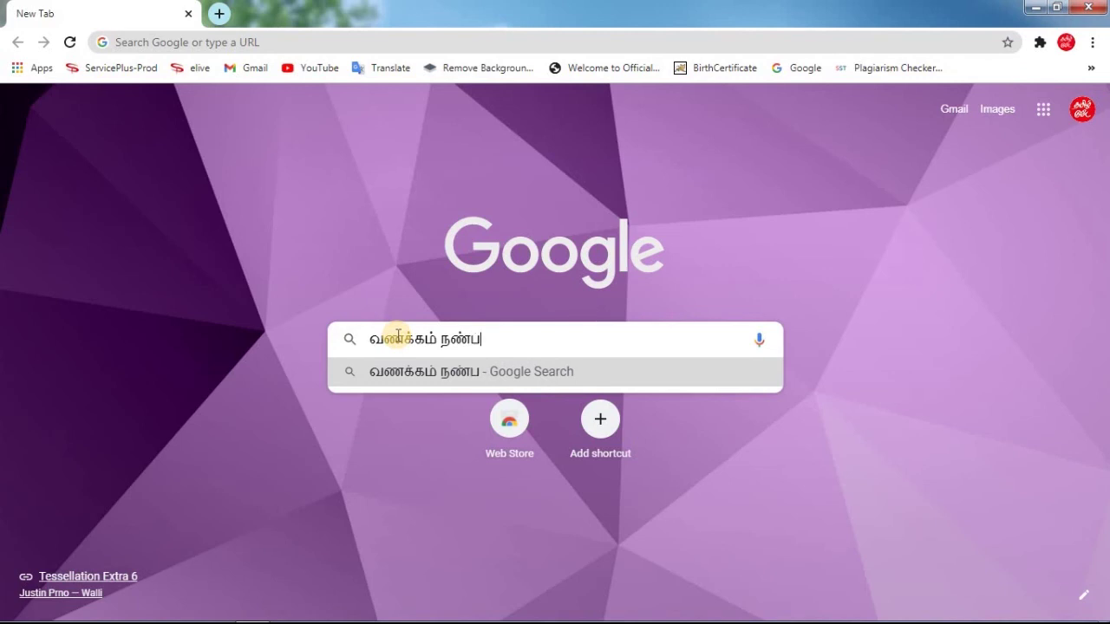
text(ர்களே)
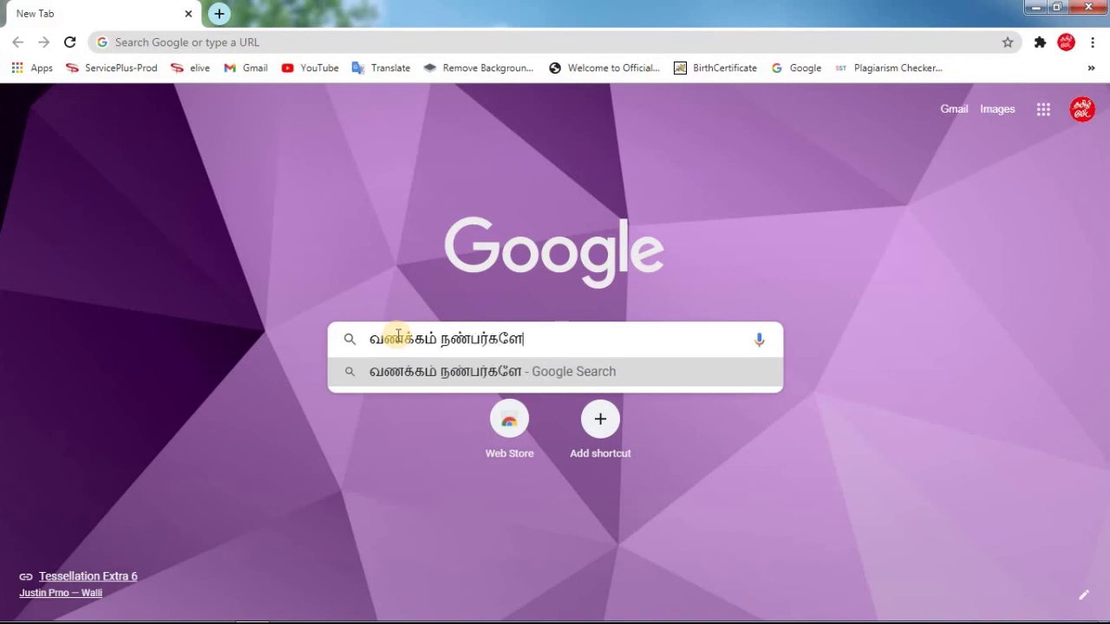
key(BackSpace)
key(BackSpace)
key(BackSpace)
key(BackSpace)
key(BackSpace)
key(BackSpace)
key(BackSpace)
key(BackSpace)
- Type the Tamil query தமிழில் டைப் பன்னுவது எப்படி? in the search box, correcting typos in the last word
text(ட்)
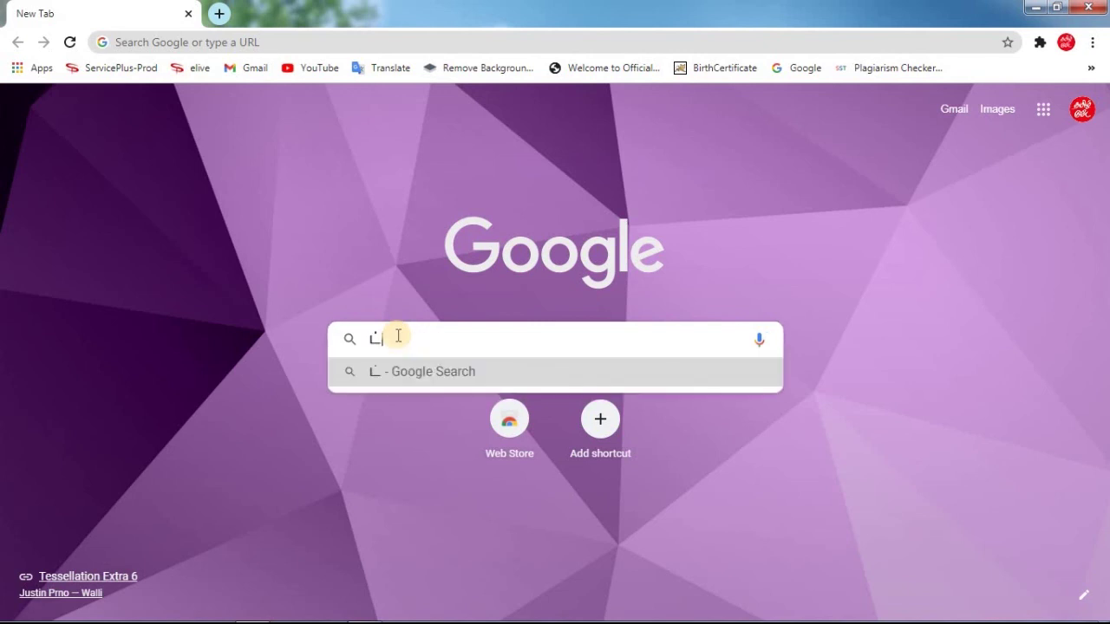
text(தமி)
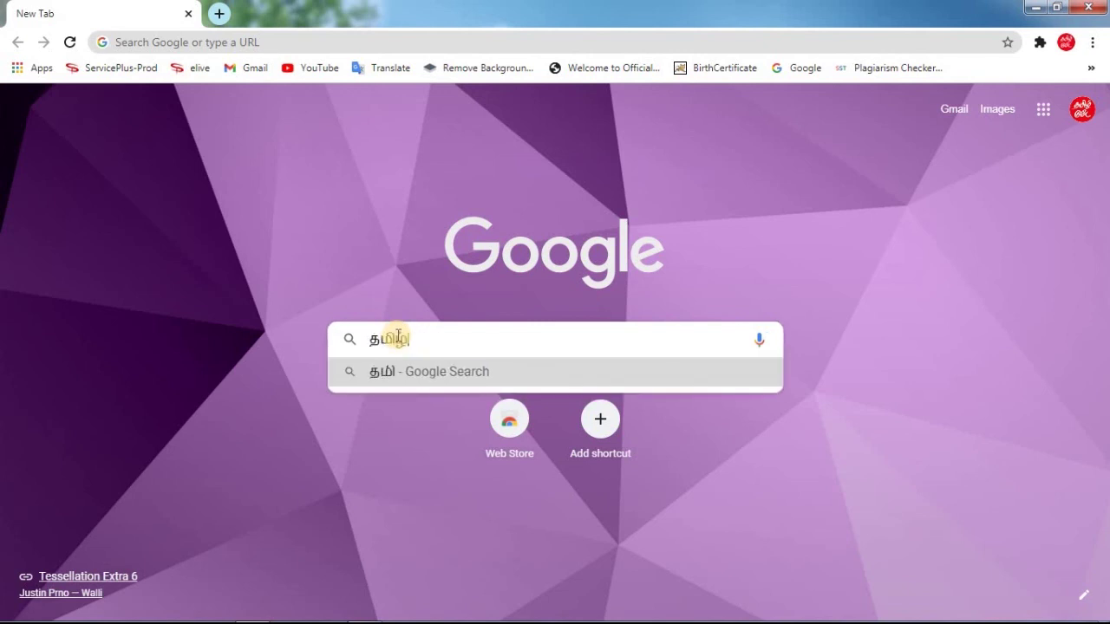
text(ழில்ட)
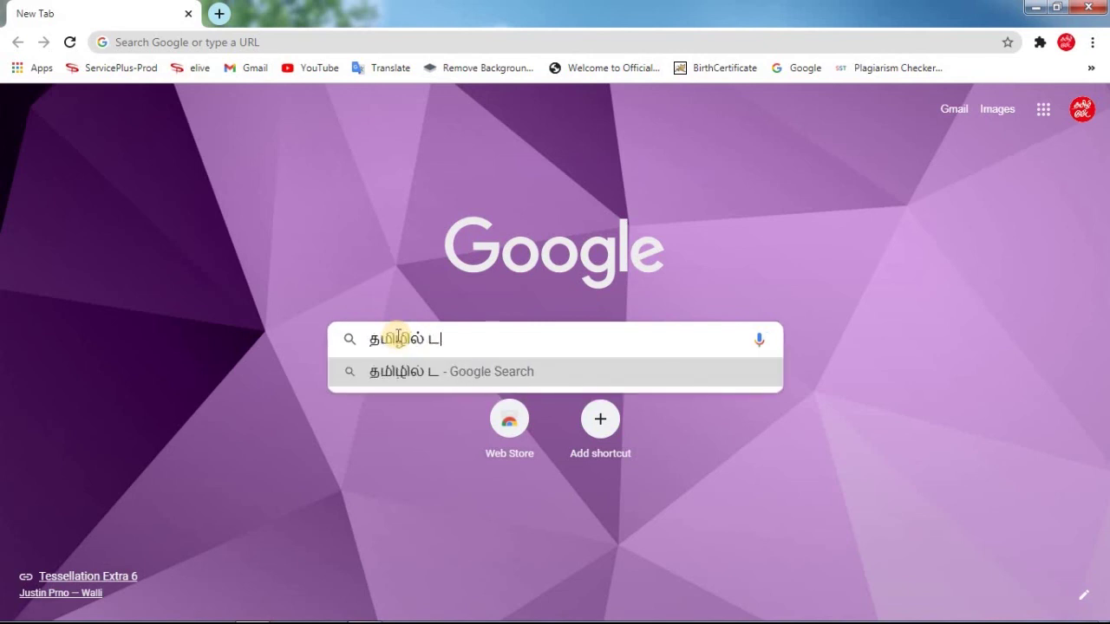
text(ைப்ப)
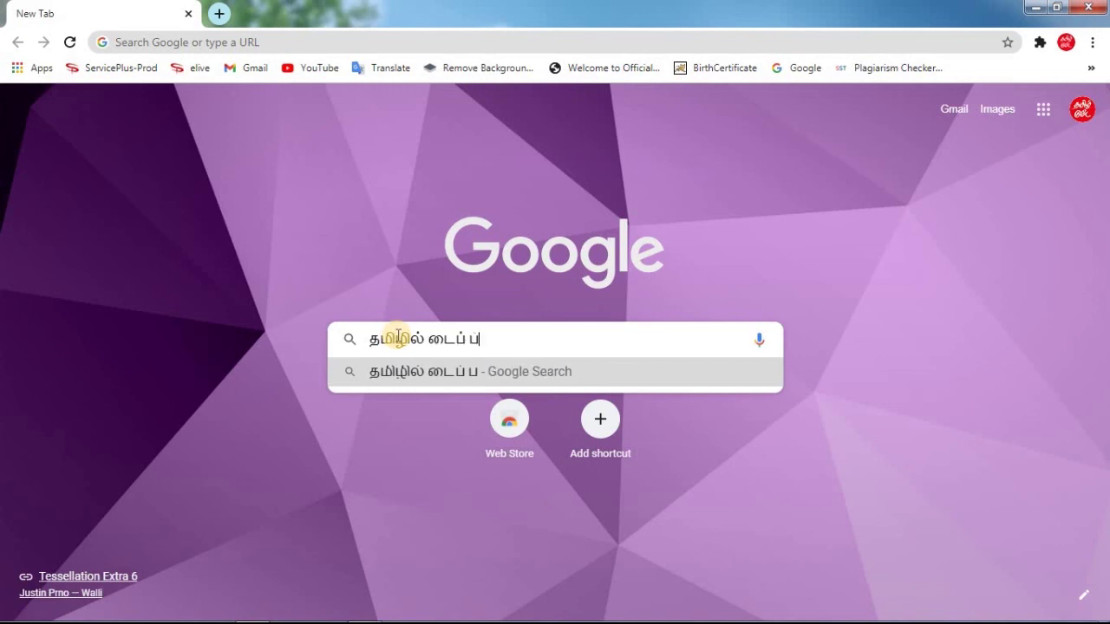
text(ன்னுவ்து)
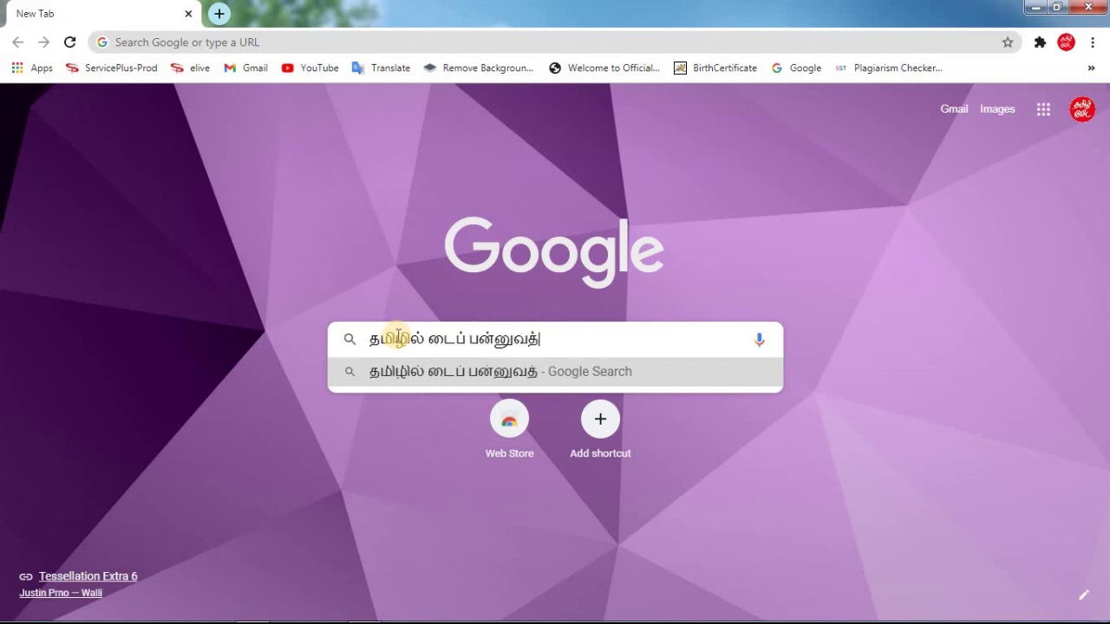
text( எப்ப)
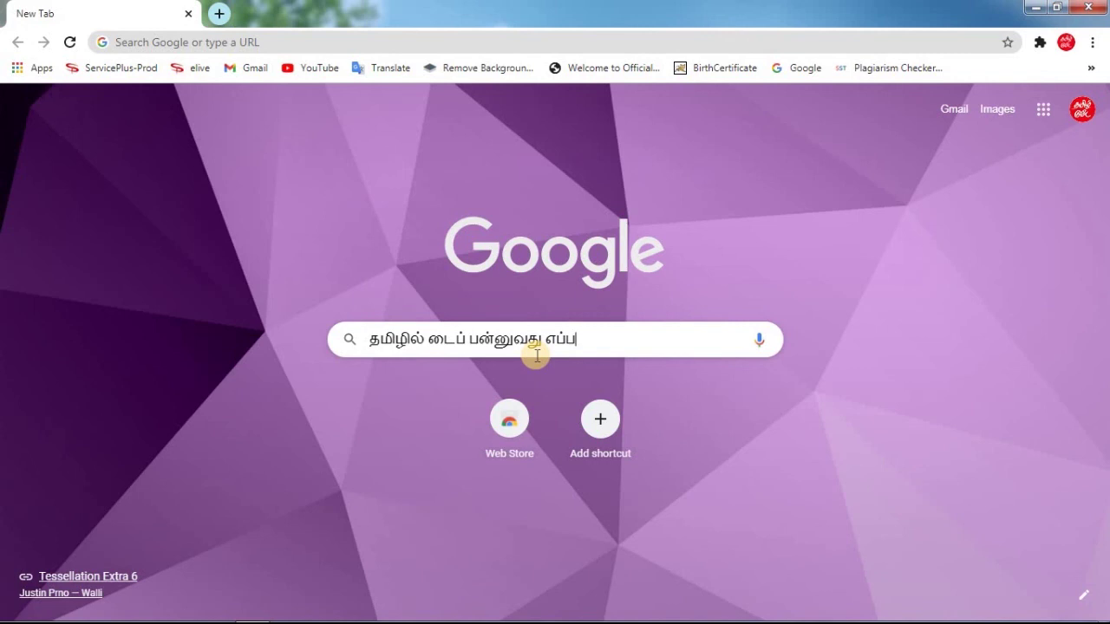
text(இ)
key(BackSpace)
text(இ)
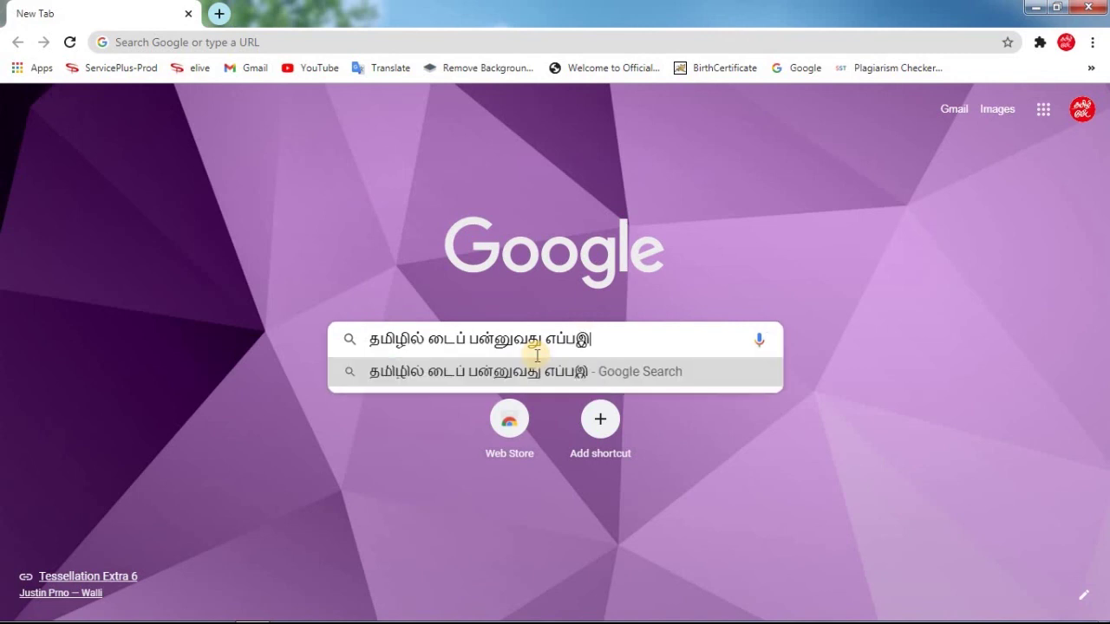
key(BackSpace)
key(BackSpace)
text(ப)
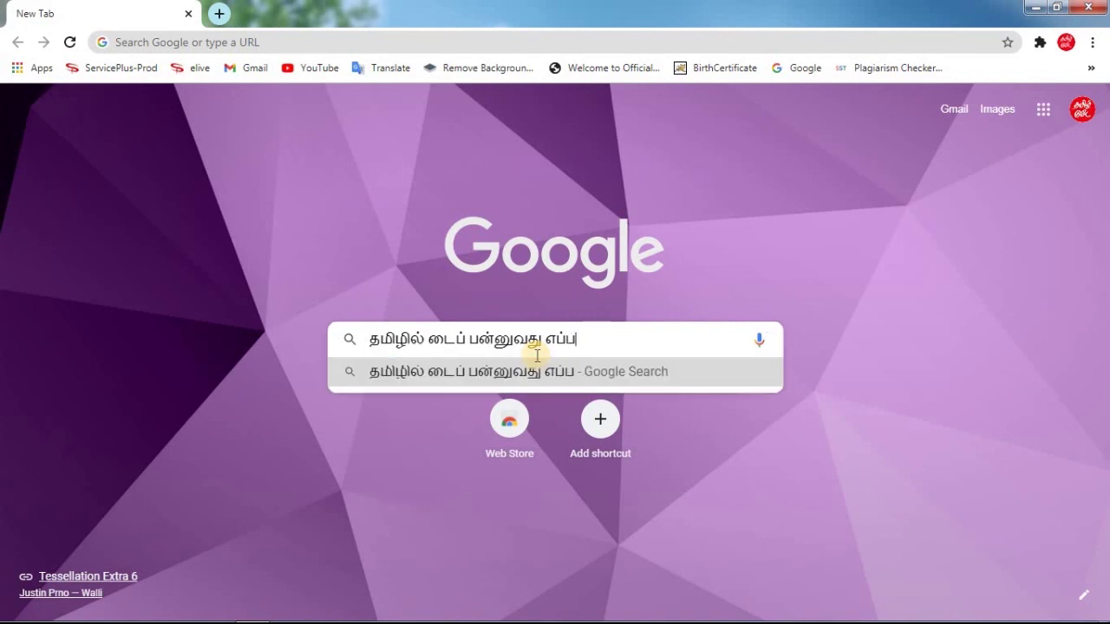